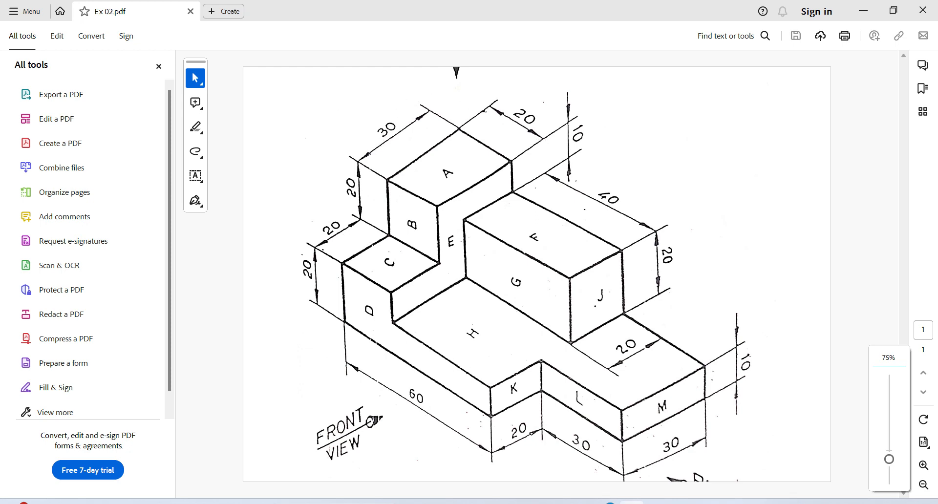
Switch to Creo Parametric and create a new solid part named Ex02 without the default template
click(659, 503)
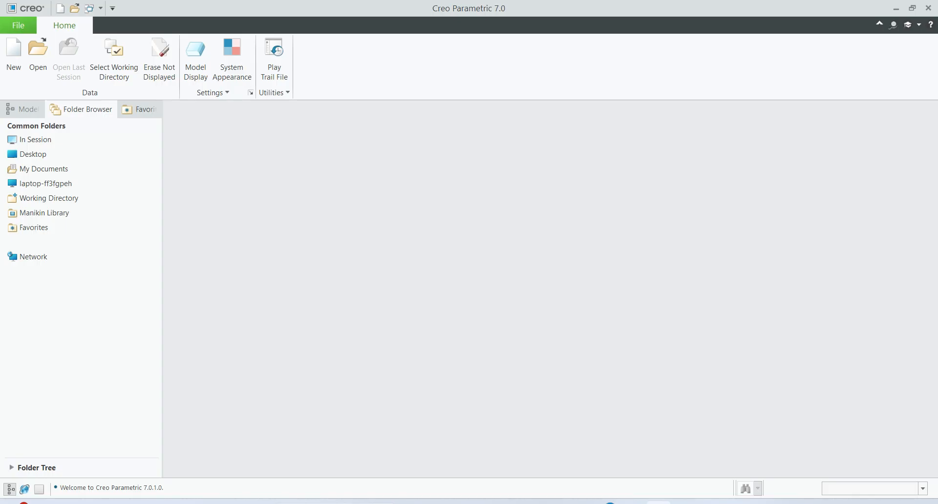
click(14, 57)
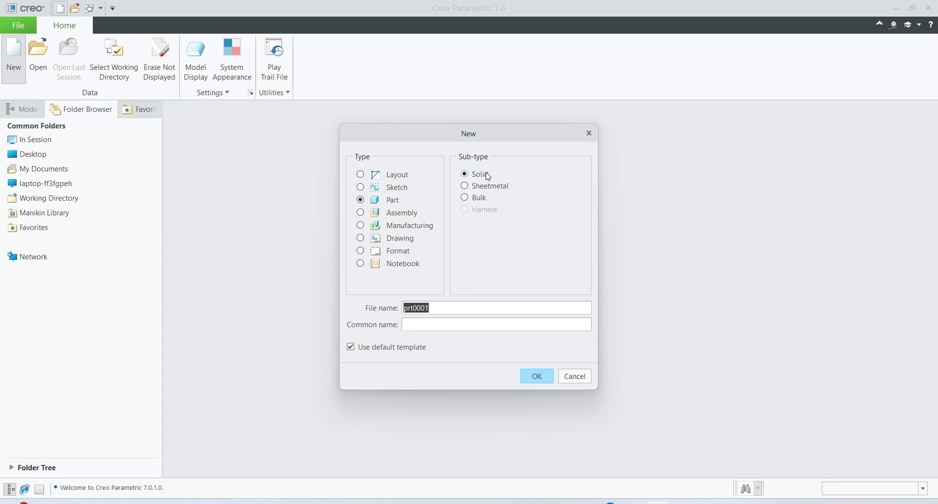
click(351, 348)
drag(461, 312, 401, 308)
text(E)
key(Caps_Lock)
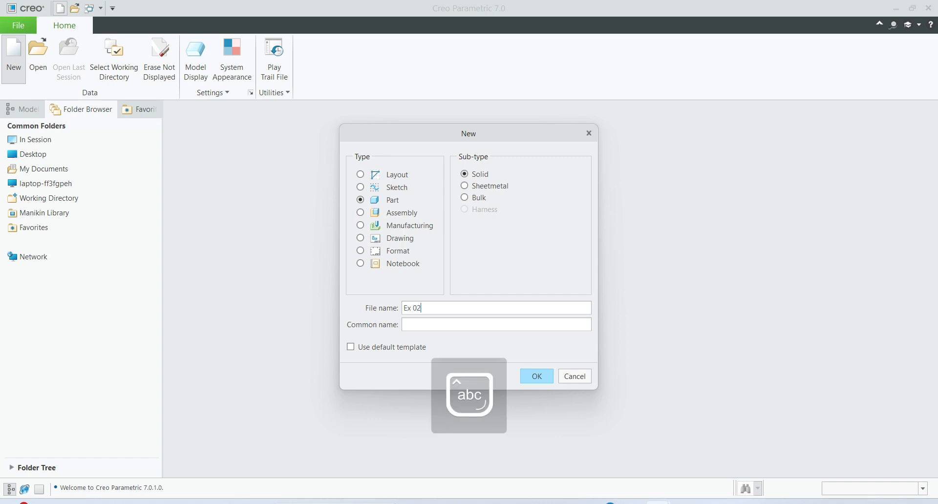
click(537, 376)
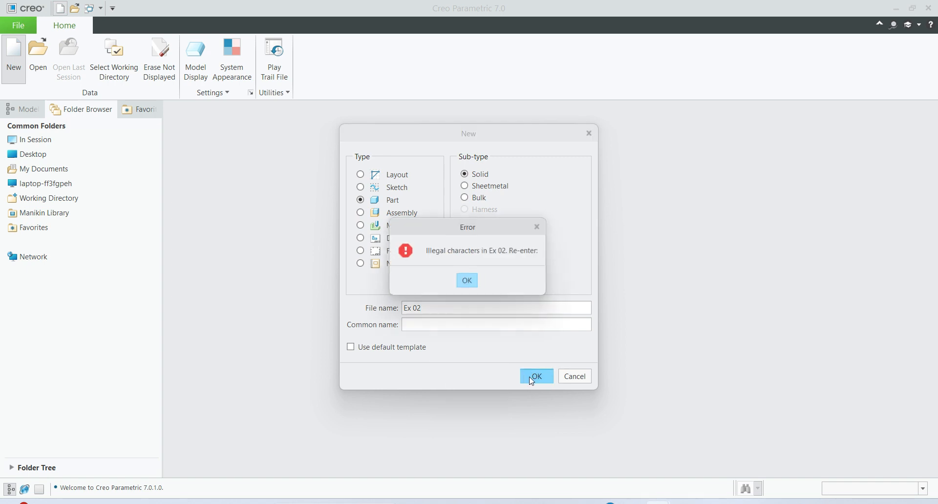
click(468, 281)
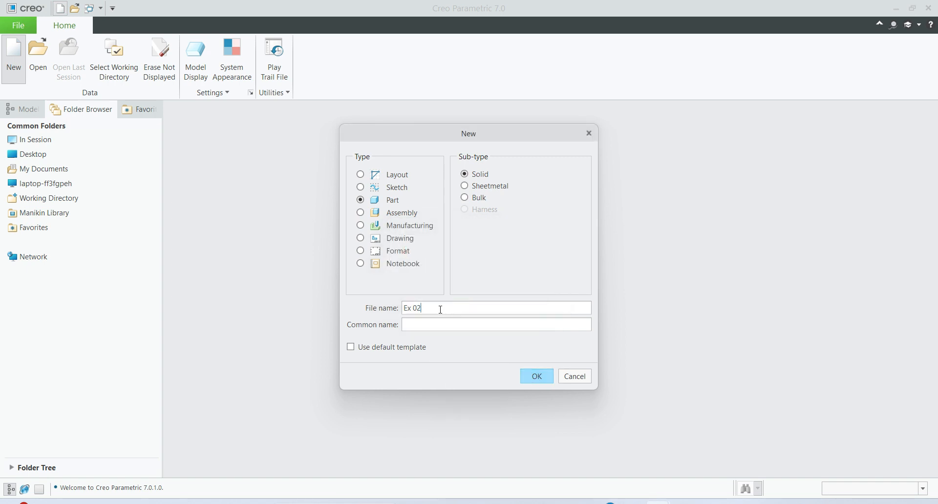
key(BackSpace)
click(540, 378)
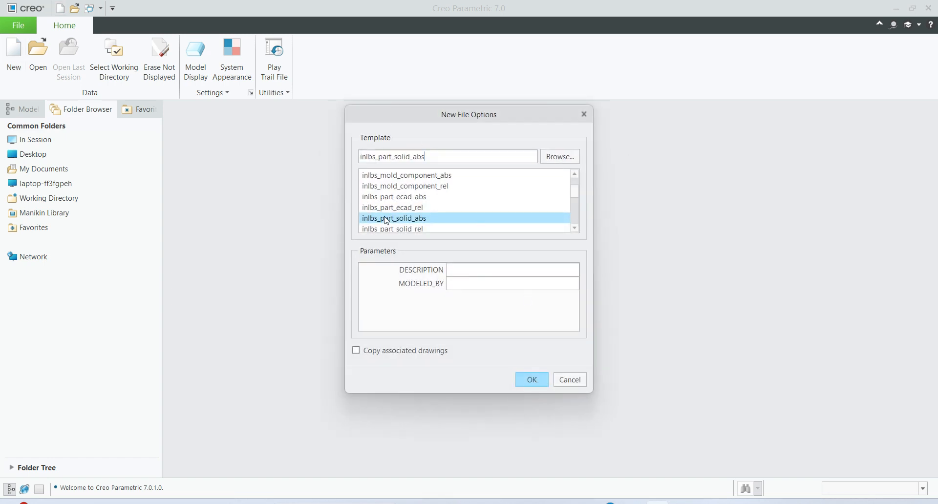
Choose the mmns_part_solid_abs template for the new part and create the file
scroll(398, 214, down, 5)
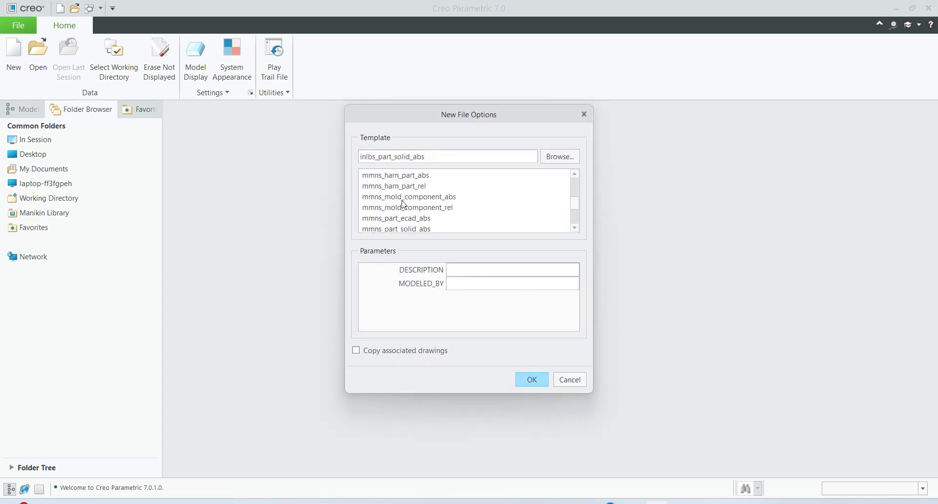
scroll(404, 209, down, 1)
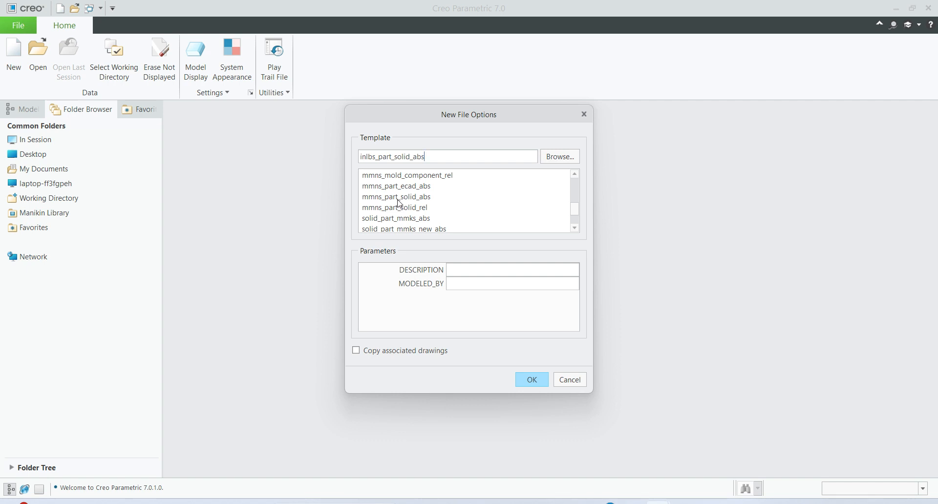
click(404, 197)
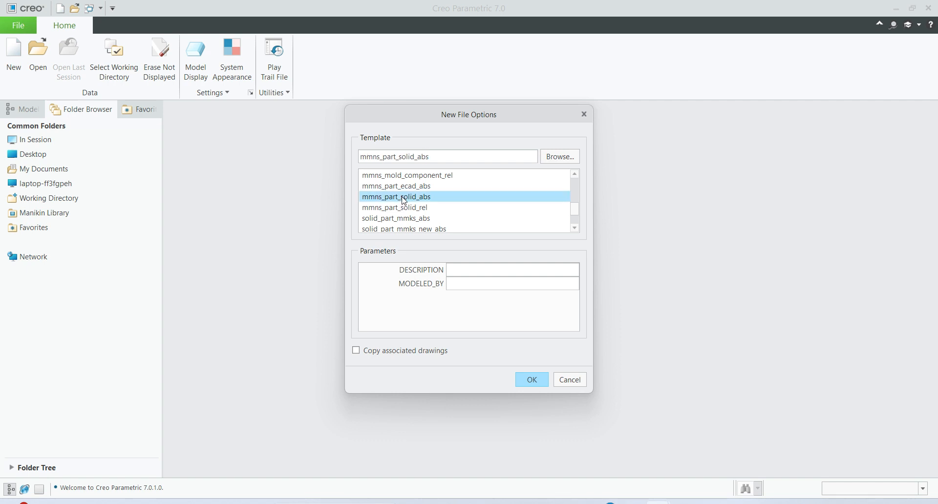
click(533, 380)
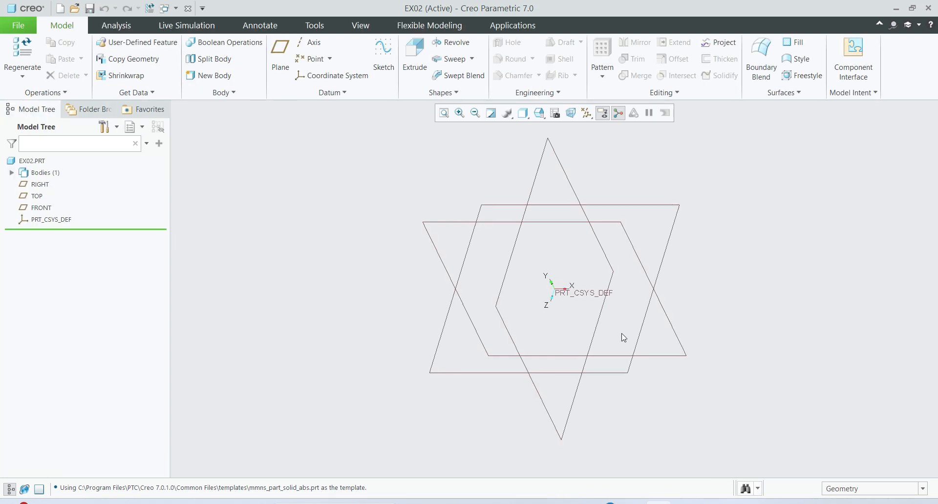
Start a sketch on the FRONT datum plane and orient the view parallel to the sketch
click(621, 225)
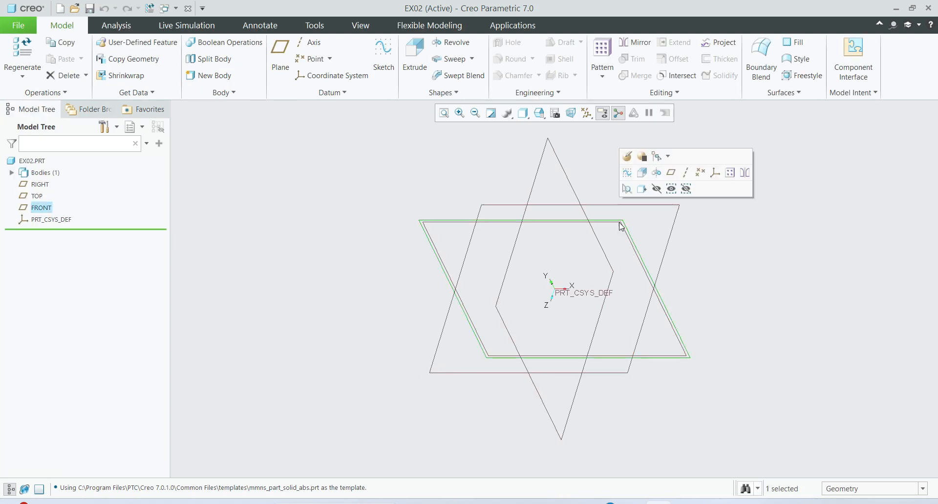
click(627, 173)
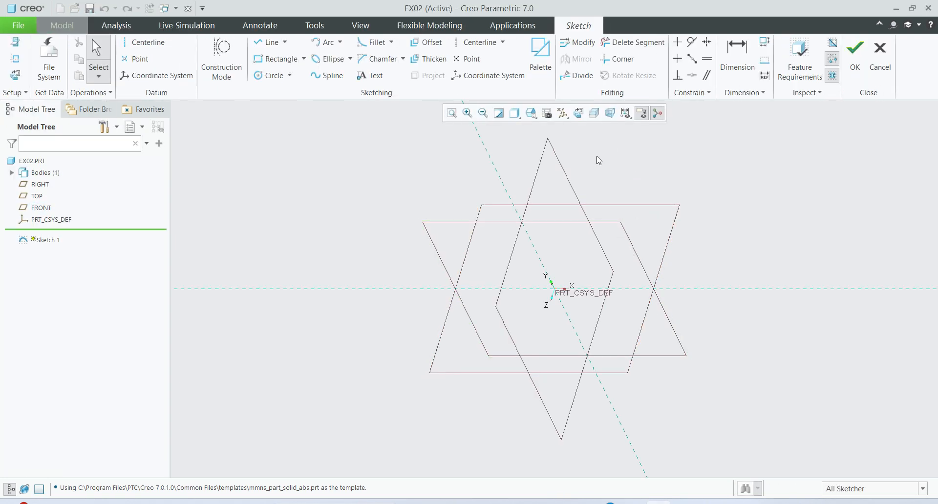
click(579, 114)
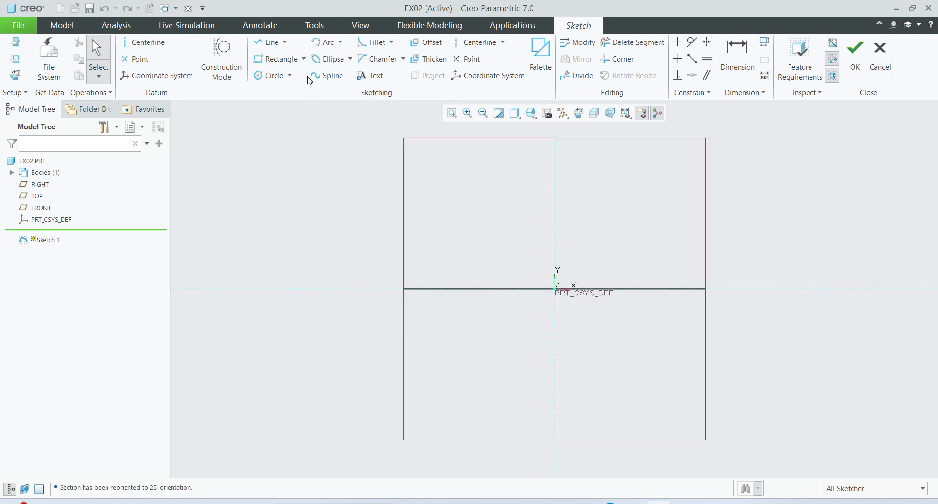
Sketch a center rectangle about 752 mm wide and 422 mm high, centred on the origin
click(303, 59)
click(300, 98)
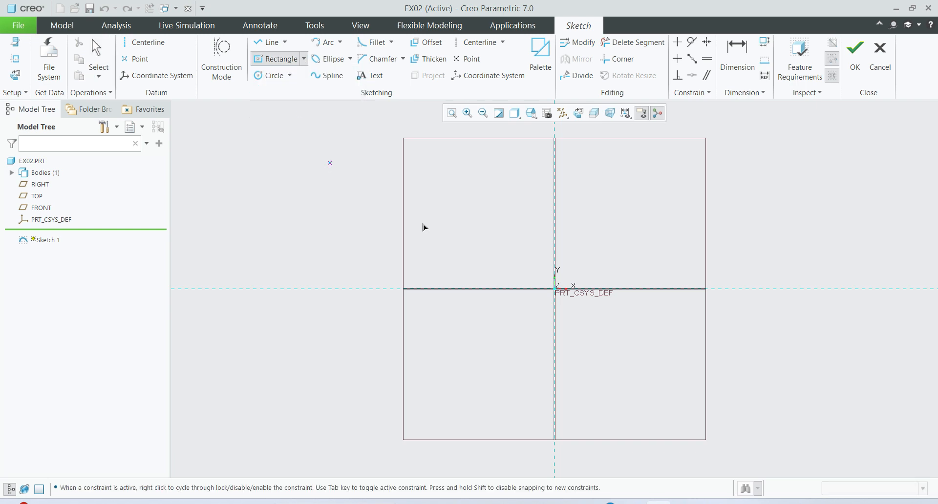
click(555, 290)
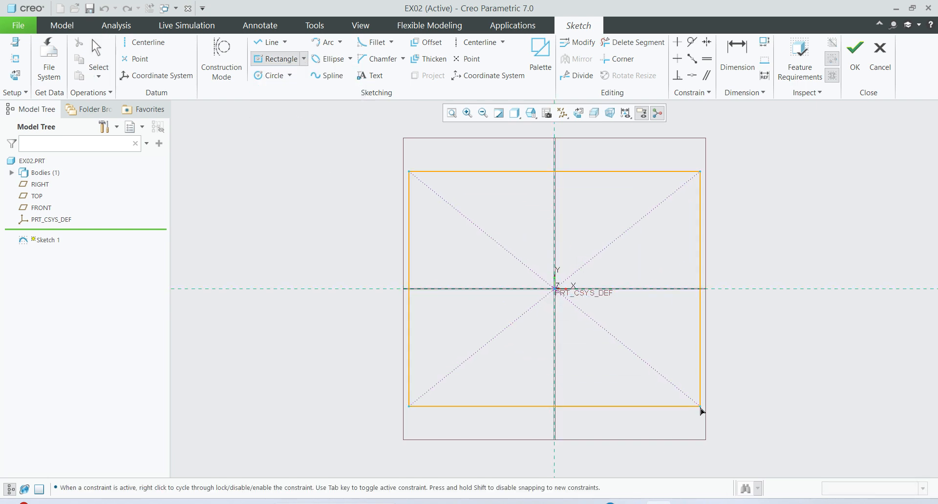
click(777, 413)
middle_click(850, 375)
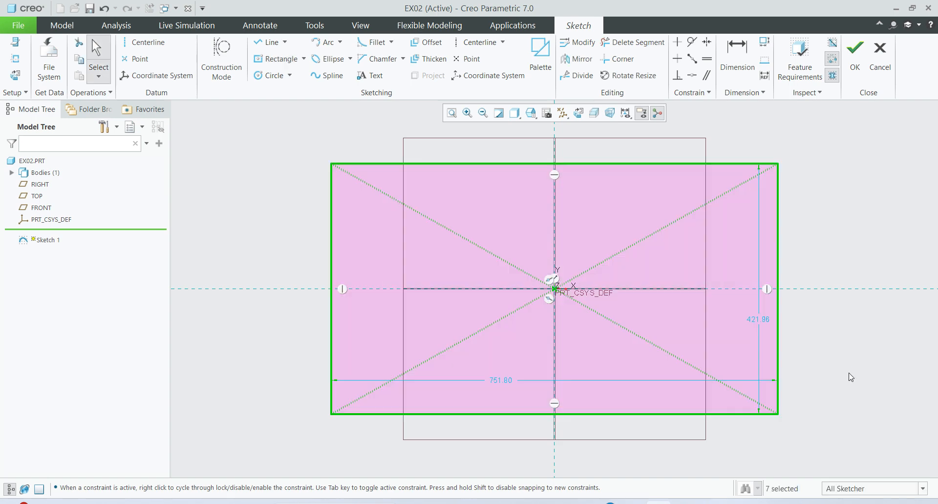
Set the rectangle's width to 90 mm and its height to 50 mm
double_click(517, 377)
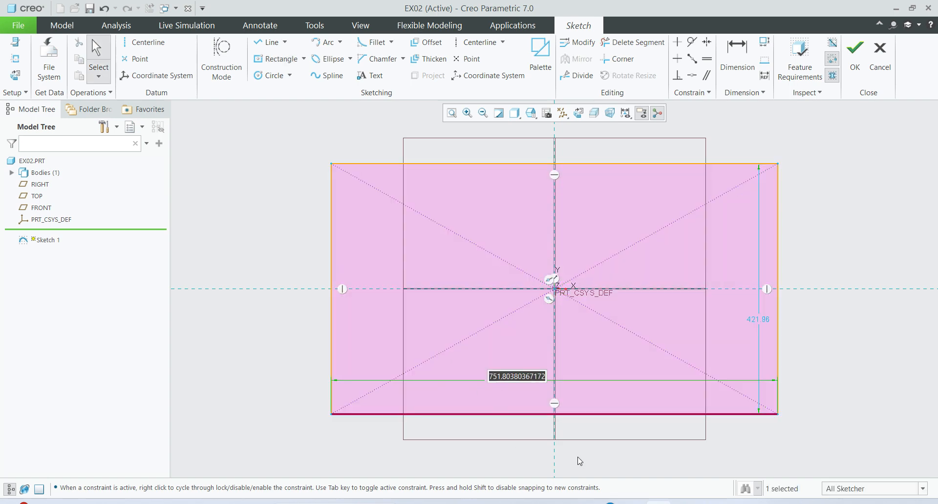
text(90)
key(Return)
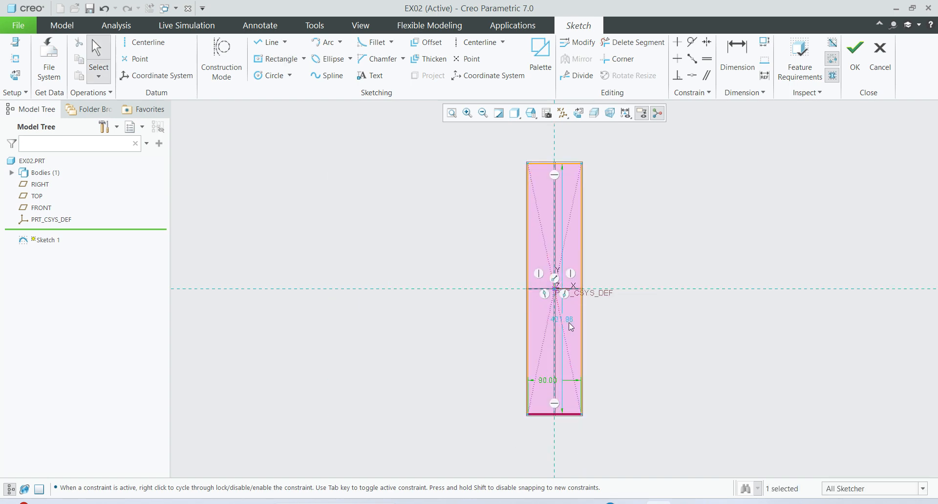
double_click(569, 320)
text(50)
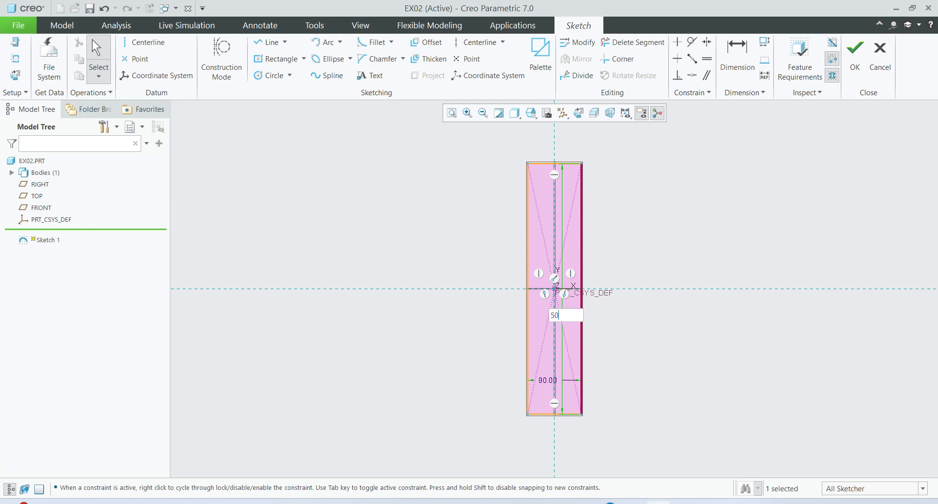
key(Return)
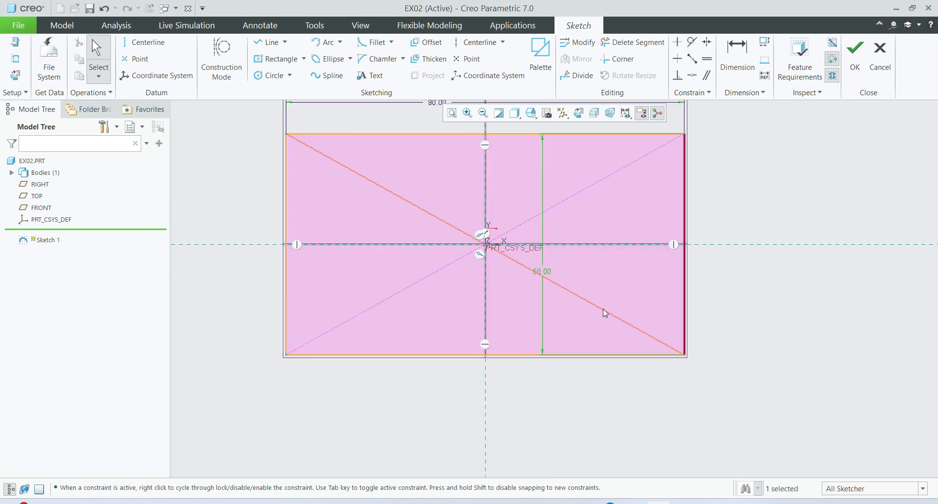
Draw a horizontal and a vertical line outlining a notch about 25 mm wide in the rectangle's lower-right corner
click(269, 43)
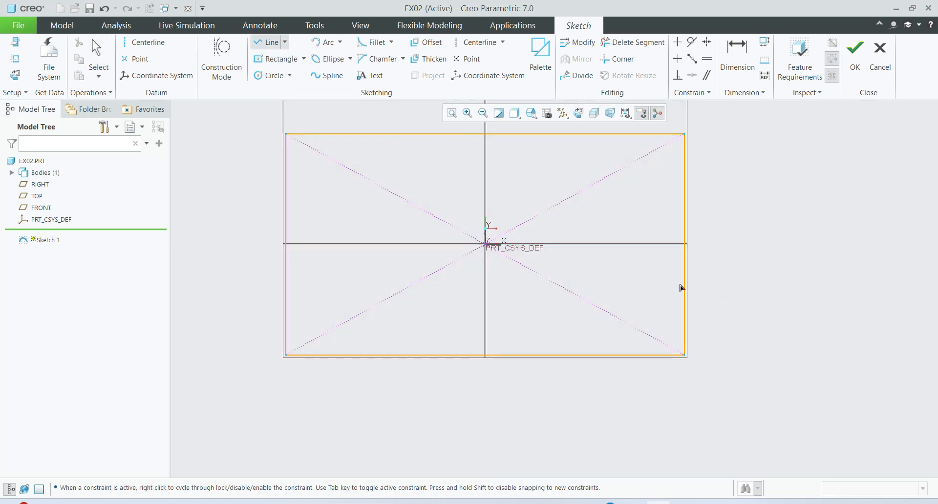
click(683, 284)
click(572, 284)
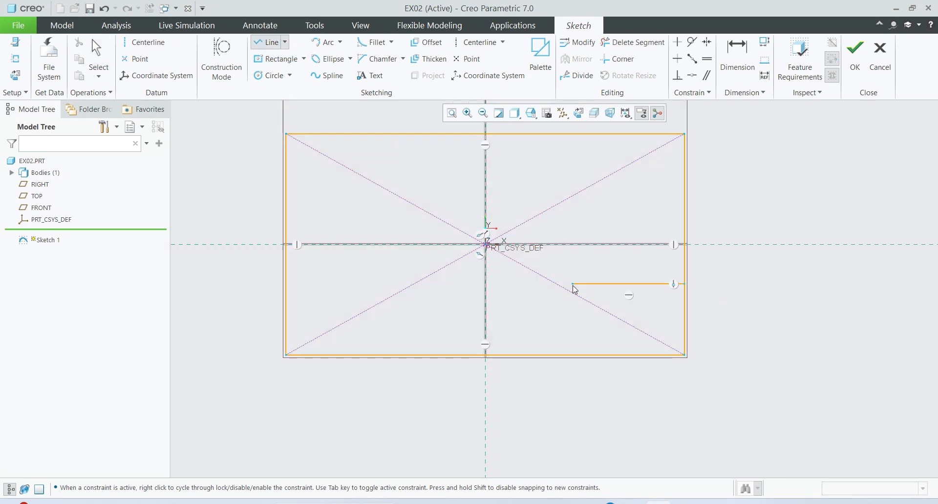
click(573, 355)
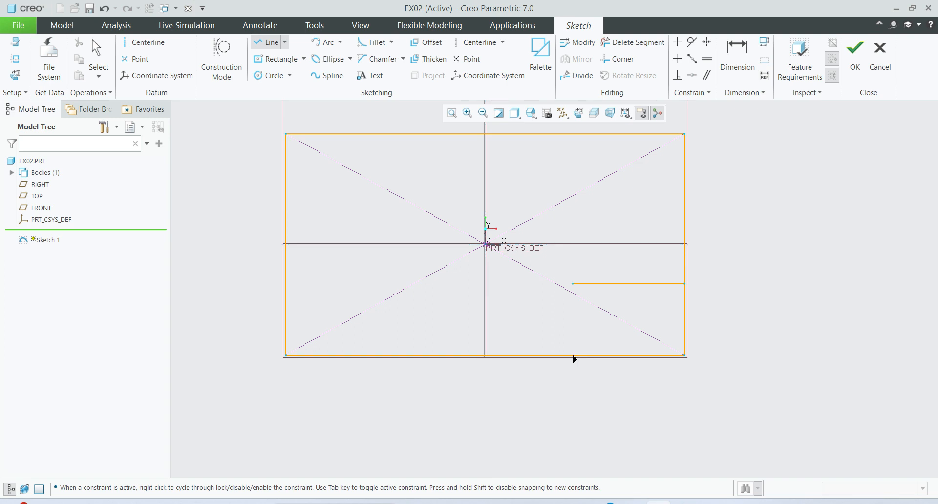
middle_click(655, 423)
middle_click(672, 425)
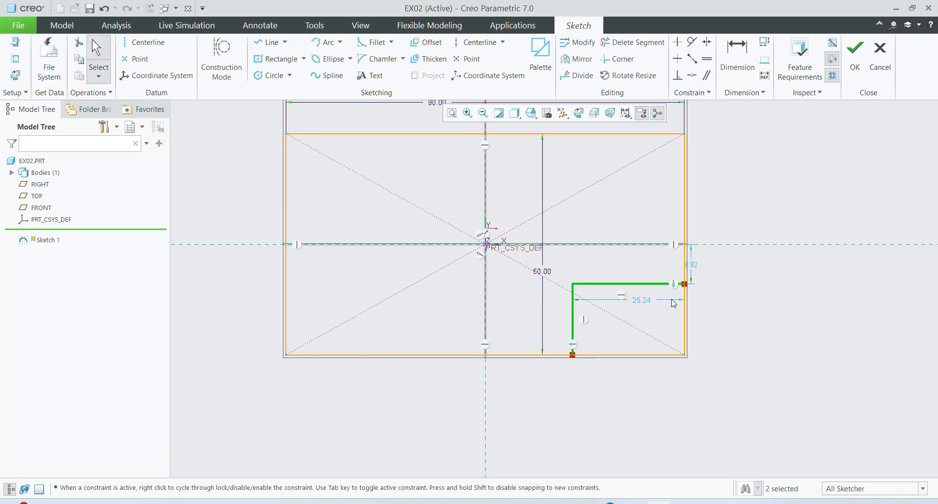
Dimension the notch's vertical line at 20 mm and set its horizontal line to 30 mm
click(696, 270)
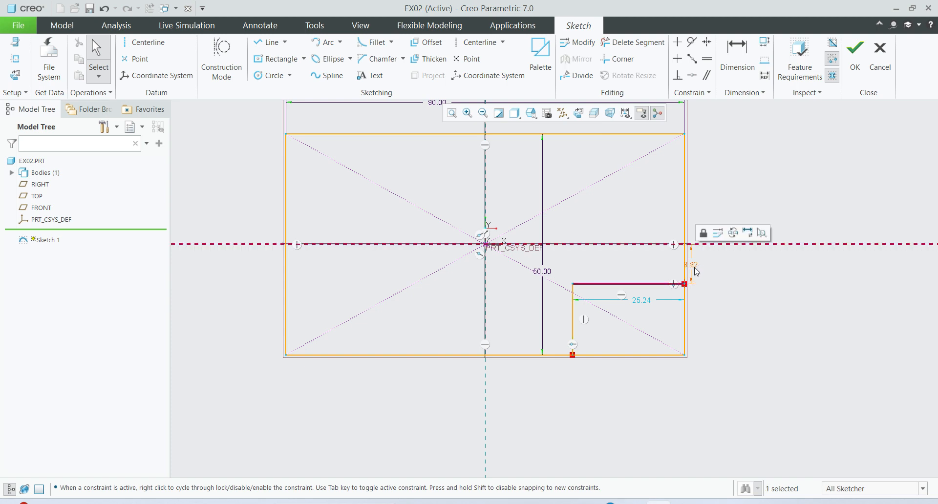
key(d)
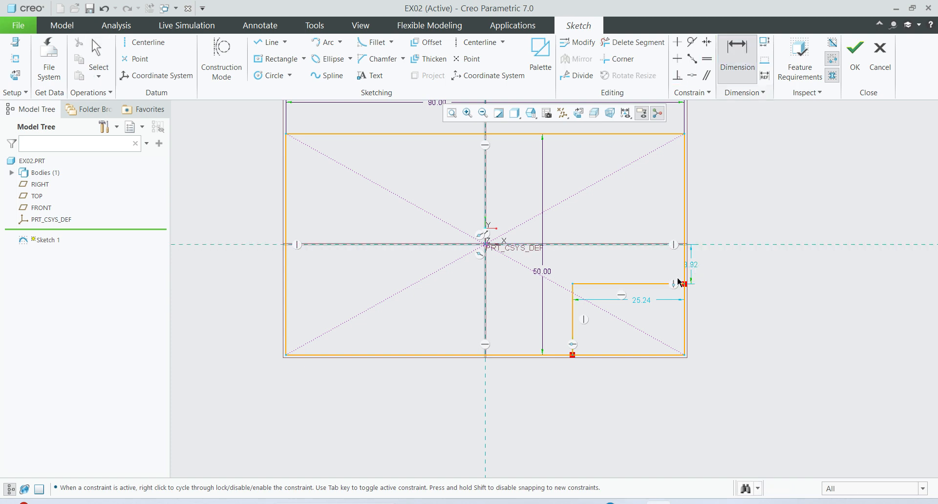
click(573, 323)
middle_click(560, 321)
text(20)
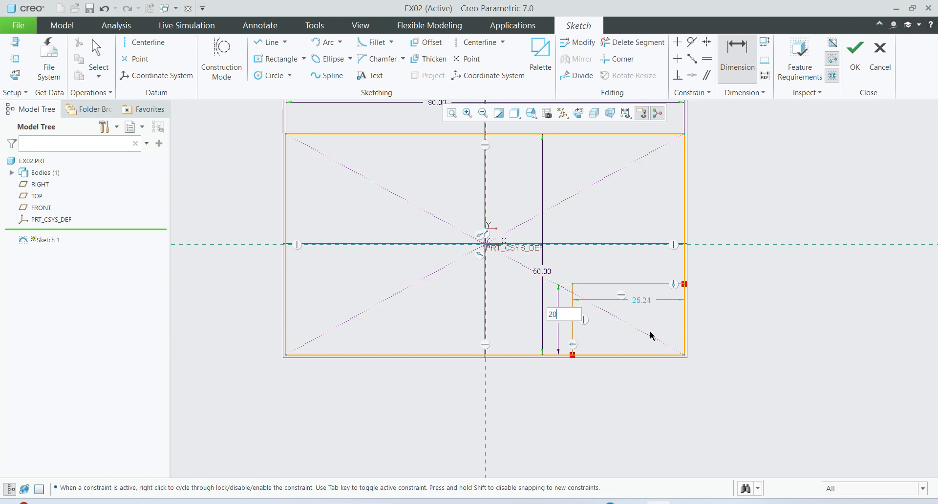
key(Return)
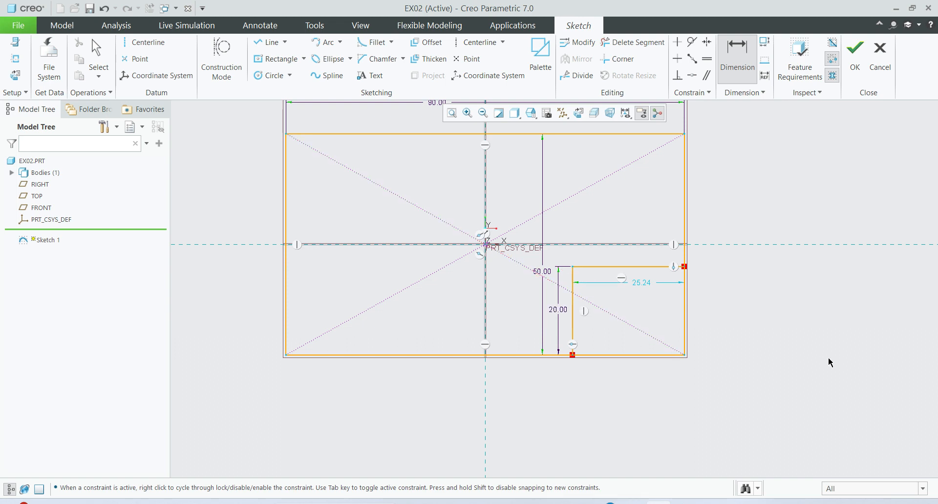
double_click(640, 284)
text(30)
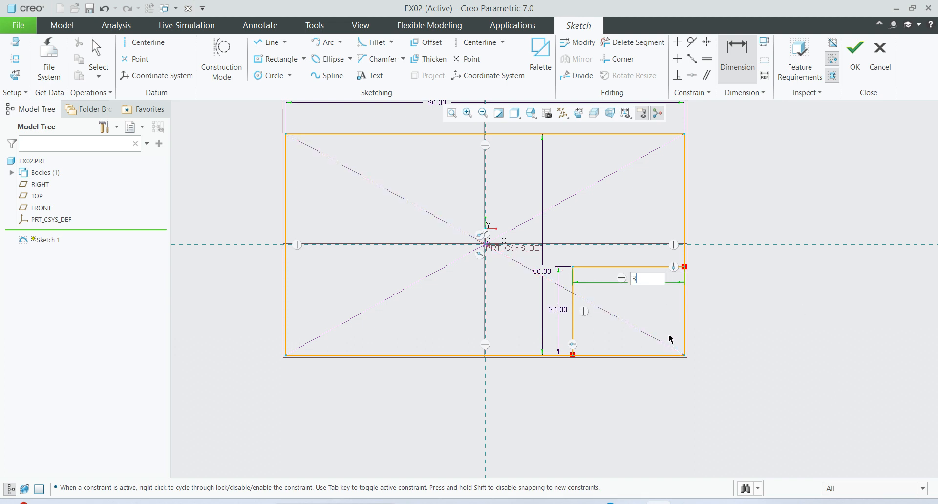
key(Return)
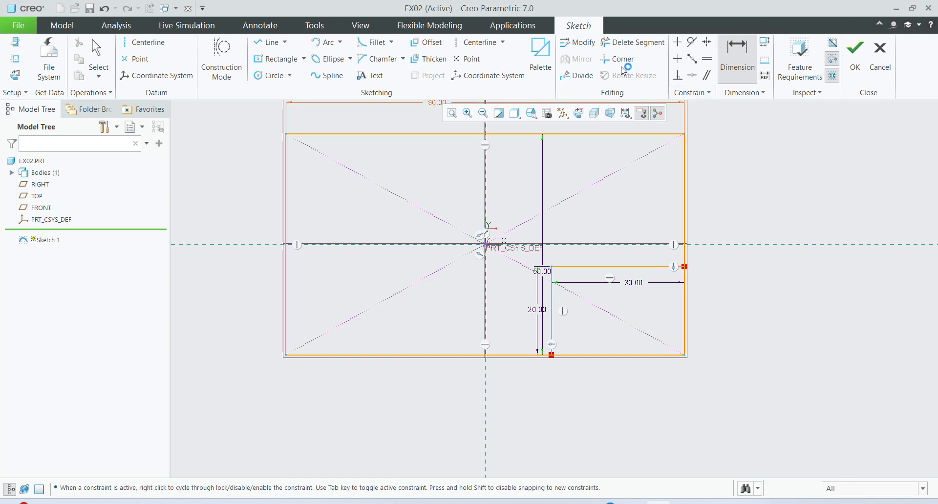
Trim away the two rectangle segments enclosing the lower-right notch and finish the sketch
click(634, 43)
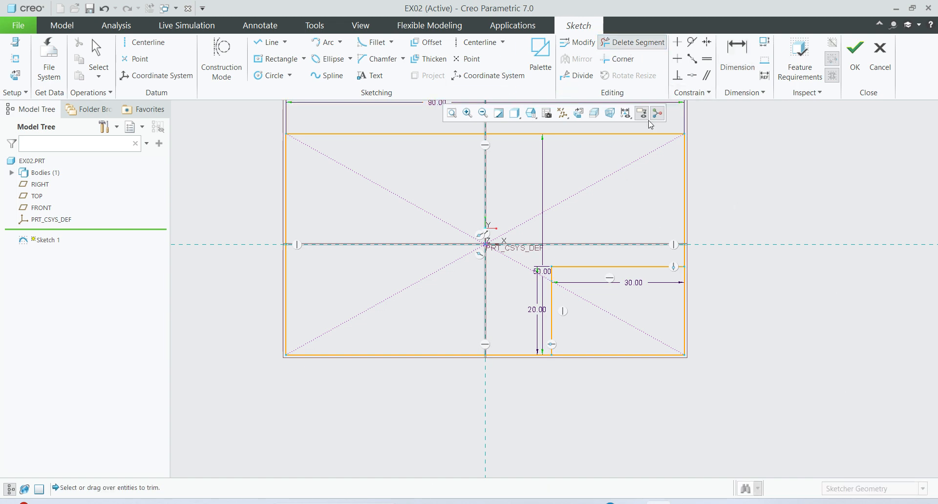
click(685, 313)
click(617, 355)
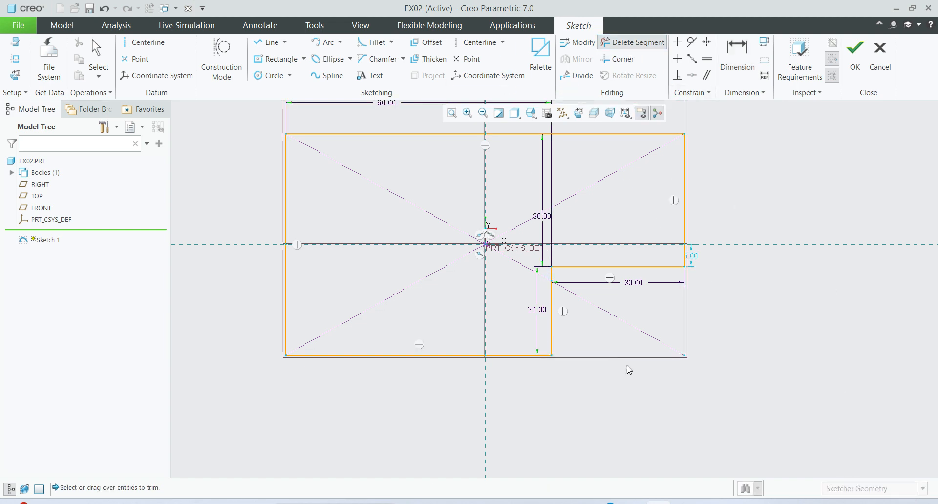
click(856, 58)
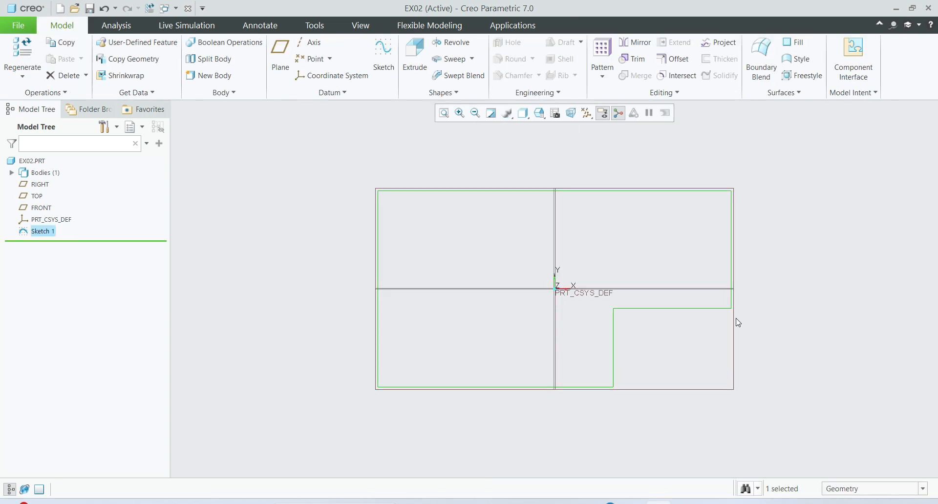
Extrude the notched base sketch as a solid 10 mm deep
click(414, 59)
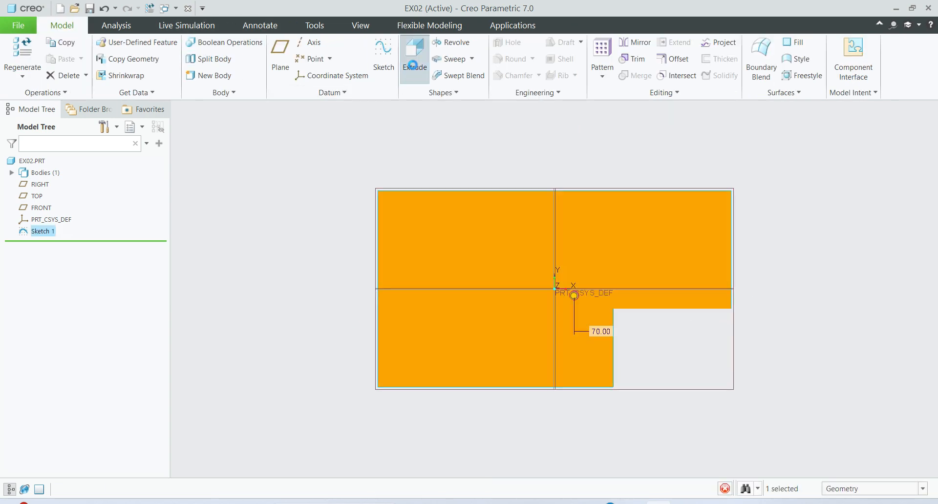
key(ctrl+d)
double_click(139, 56)
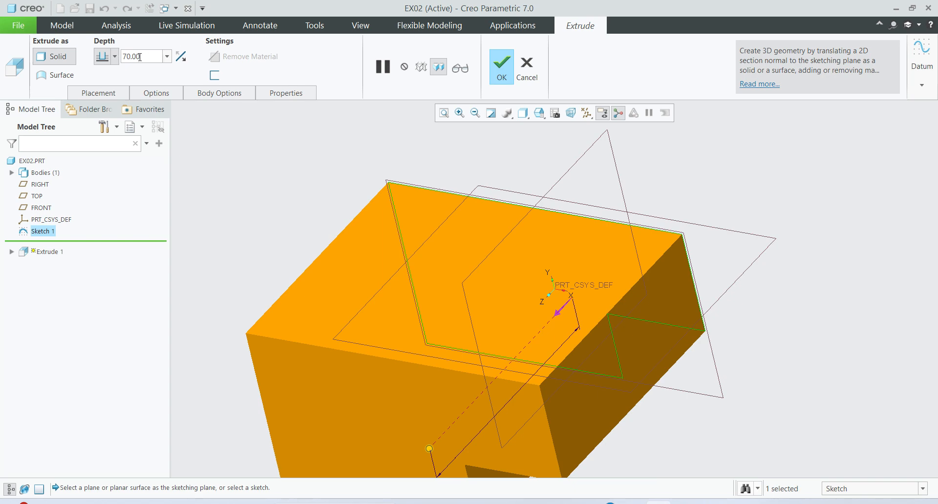
text(10)
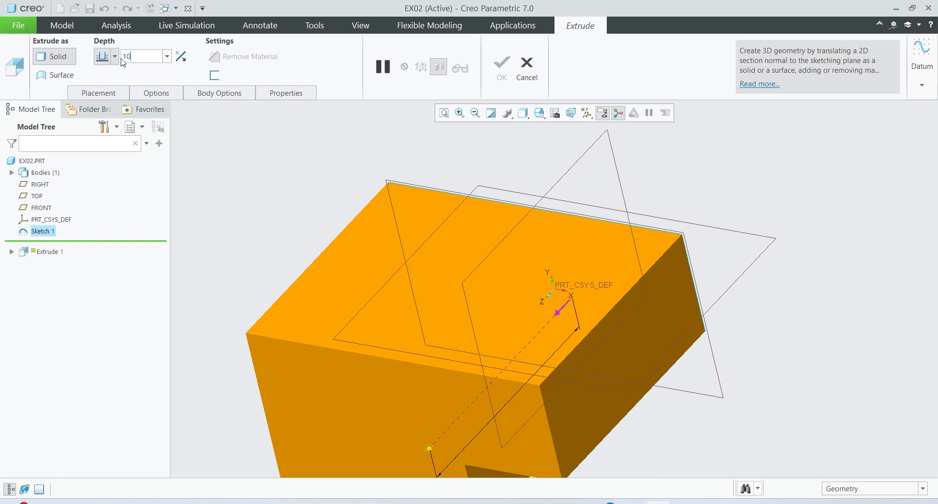
key(Return)
click(503, 69)
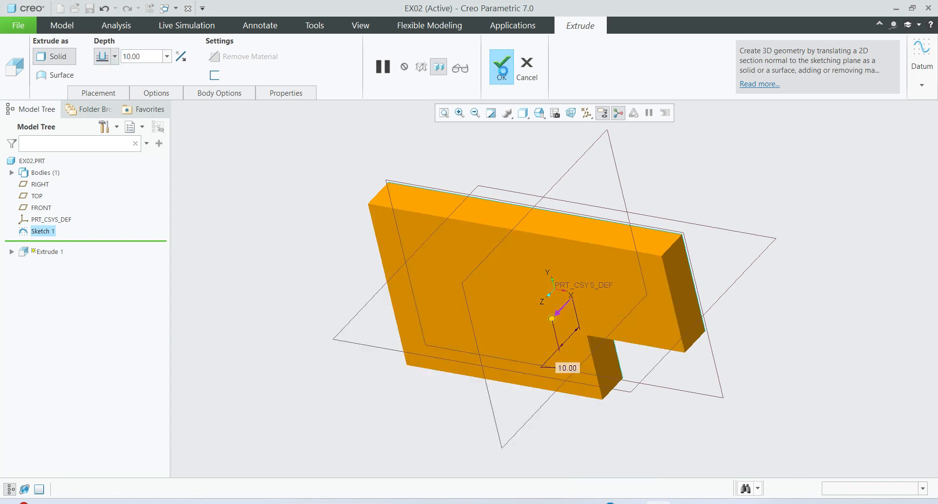
click(834, 290)
middle_drag(756, 315, 763, 292)
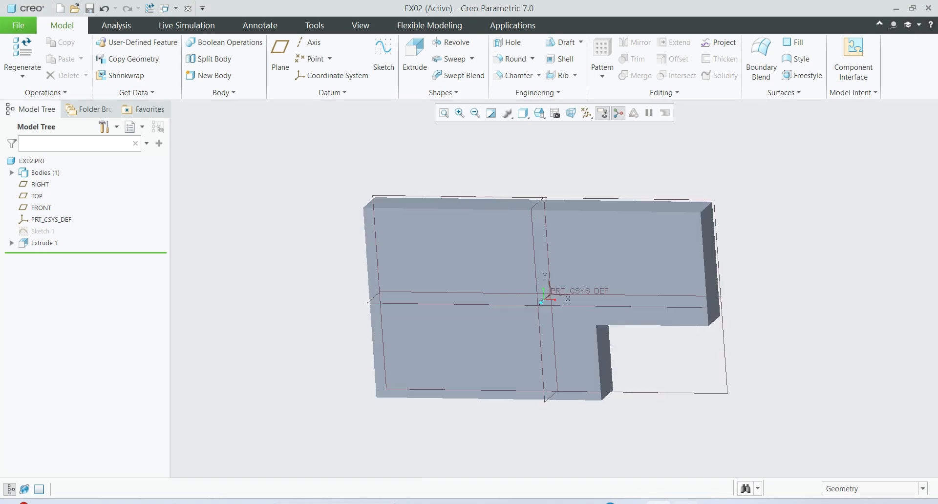
Consult the Ex 02 drawing, return to the part, and hide the RIGHT, TOP and FRONT datum planes and the default coordinate system
key(alt+Tab)
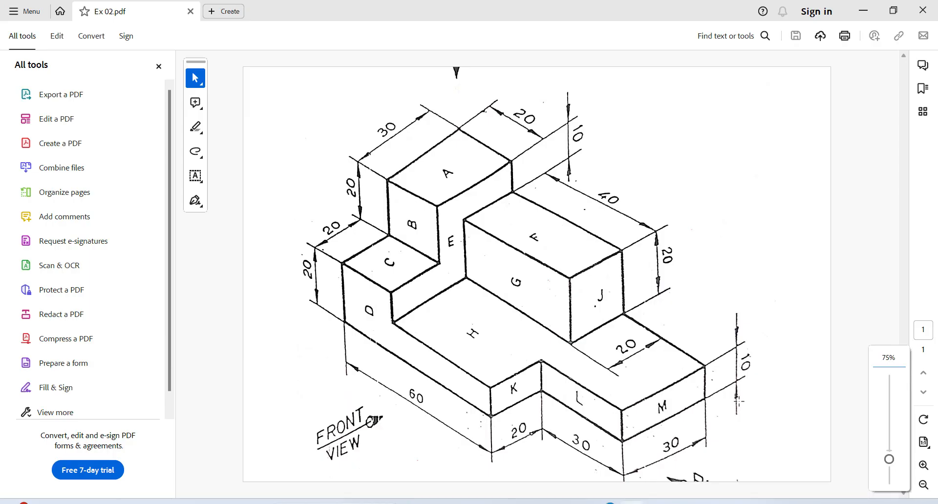
key(alt+Tab)
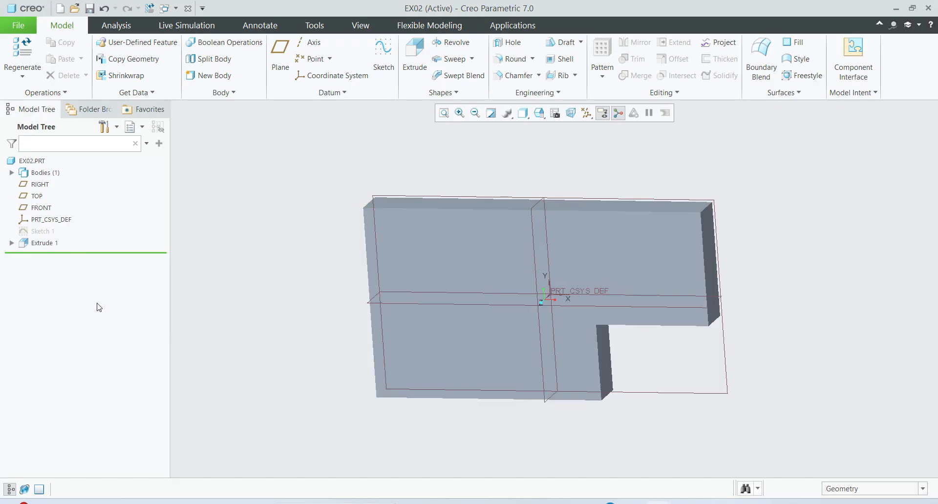
click(40, 185)
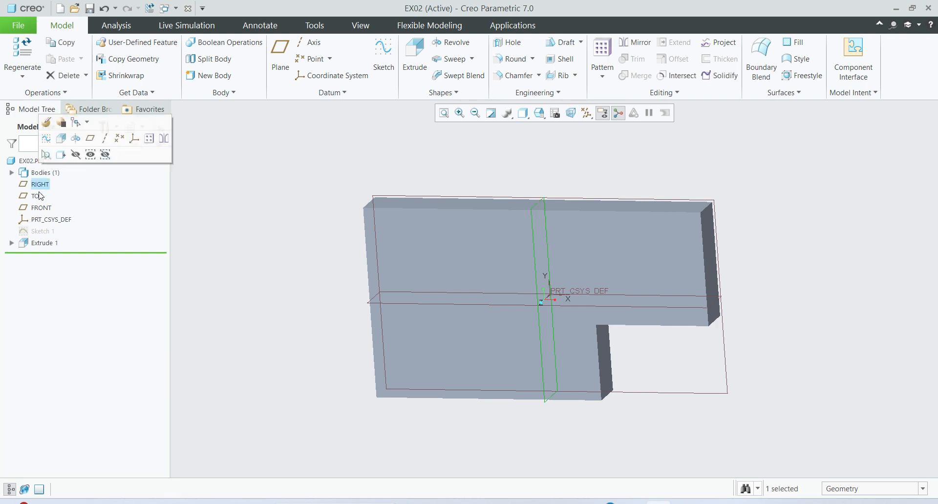
shift+click(53, 220)
right_click(53, 220)
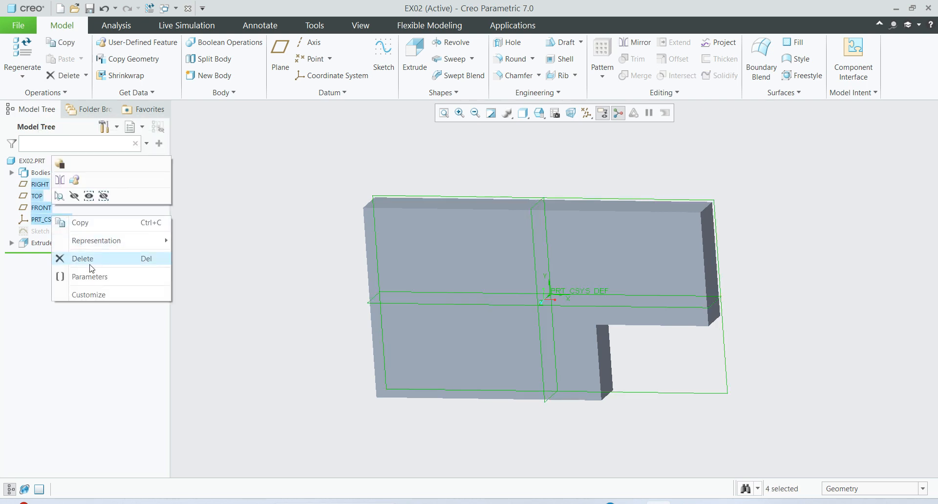
click(74, 193)
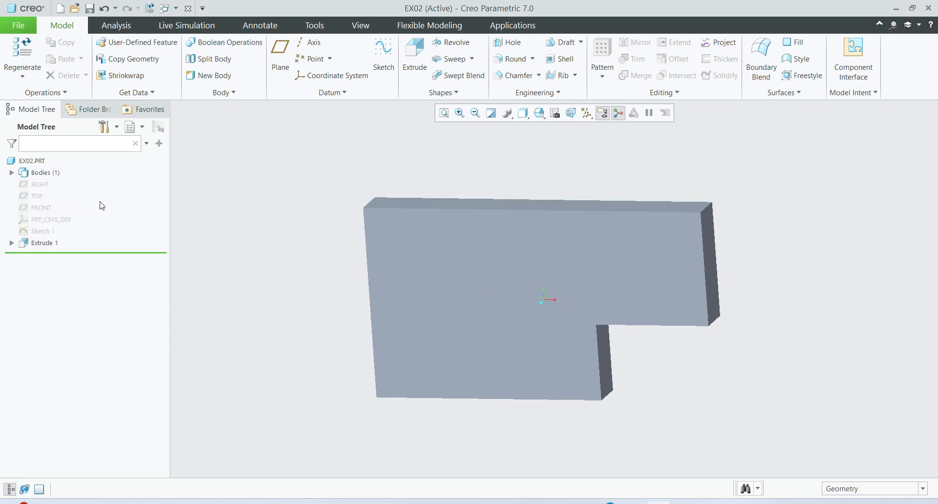
Change the model's display style to Shading With Edges
click(364, 27)
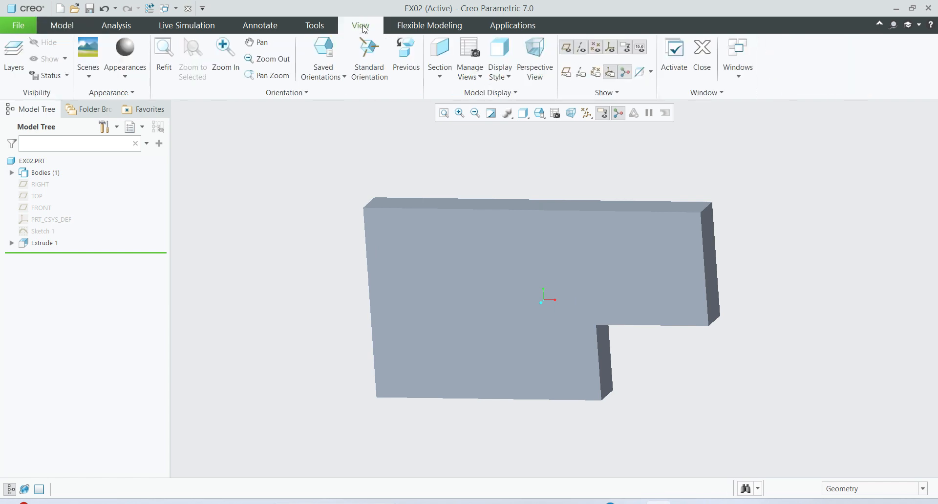
click(500, 81)
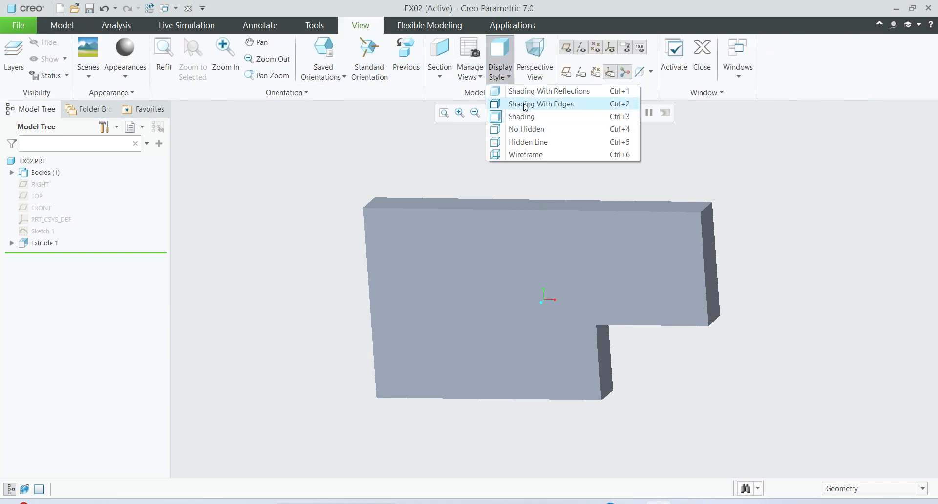
click(525, 106)
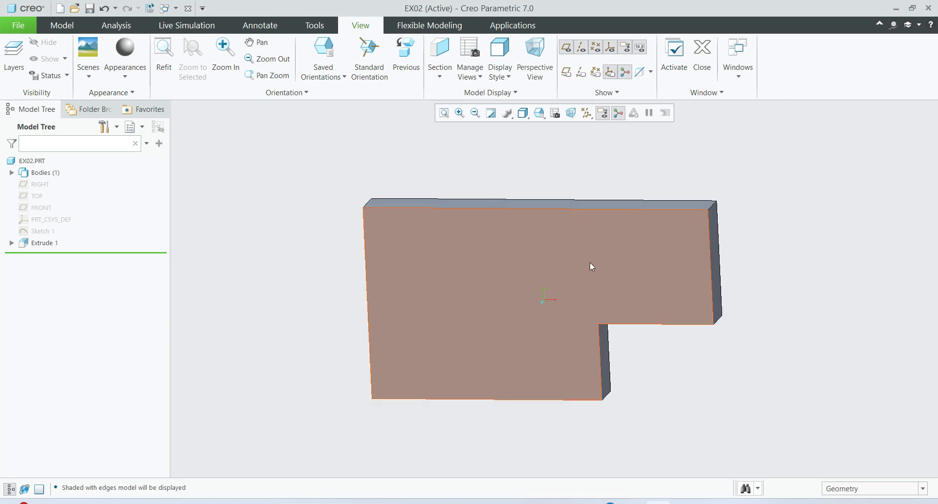
Start a sketch on the base's large notched face, orient the view parallel to it, and consult the Ex 02 drawing
click(589, 252)
click(658, 204)
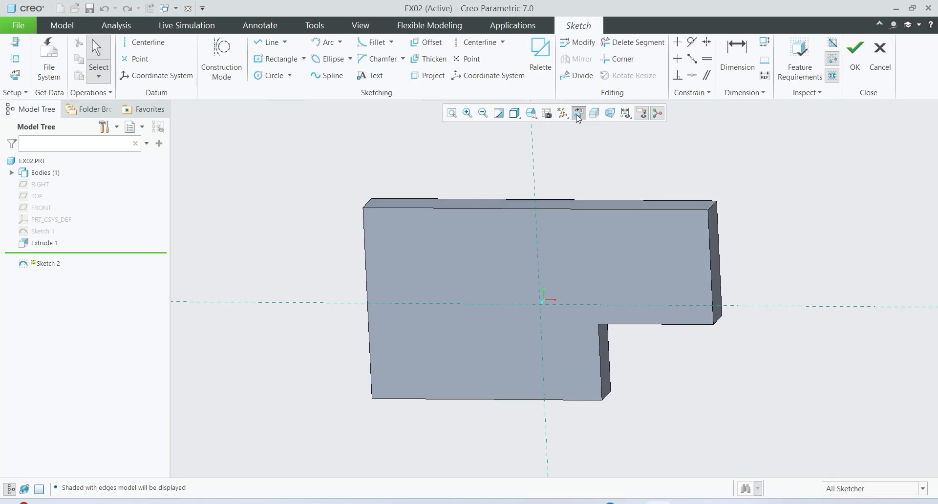
click(578, 115)
key(alt+Tab)
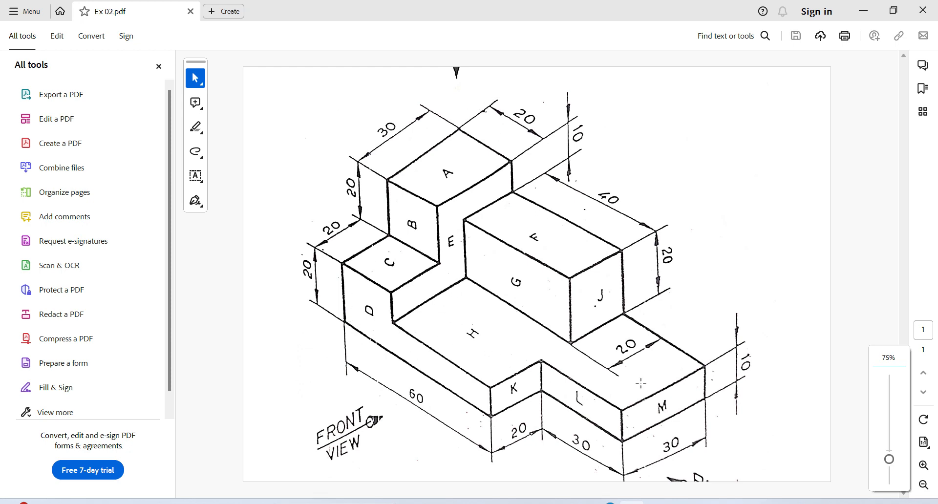
click(658, 503)
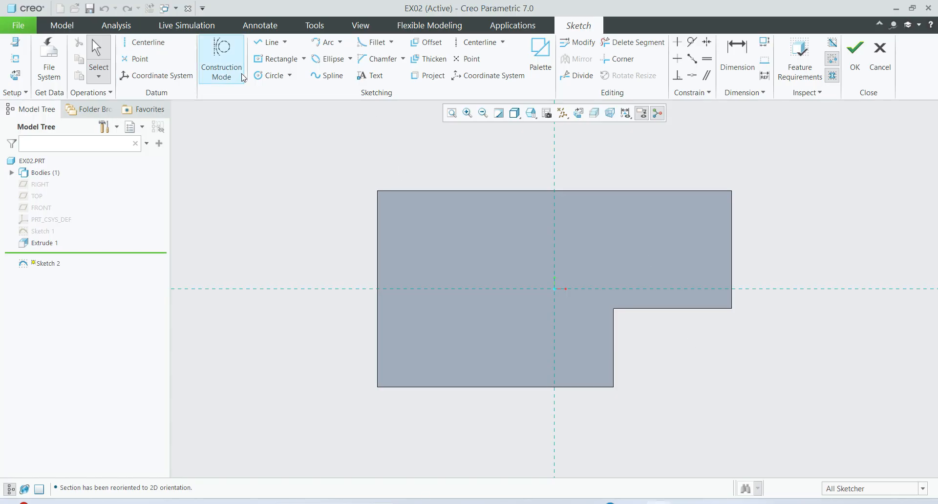
Draw a corner rectangle about 14 mm wide over the full height of the base, along the edge opposite the notch
click(303, 58)
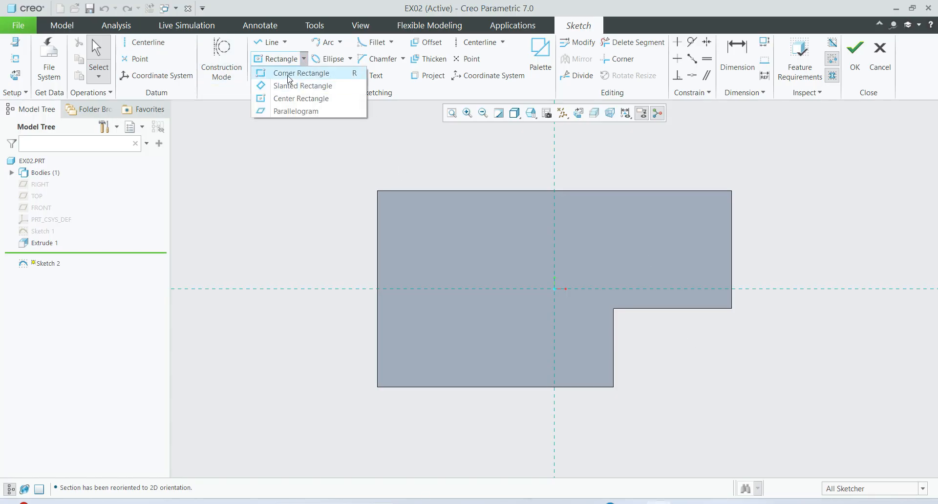
click(286, 69)
click(377, 191)
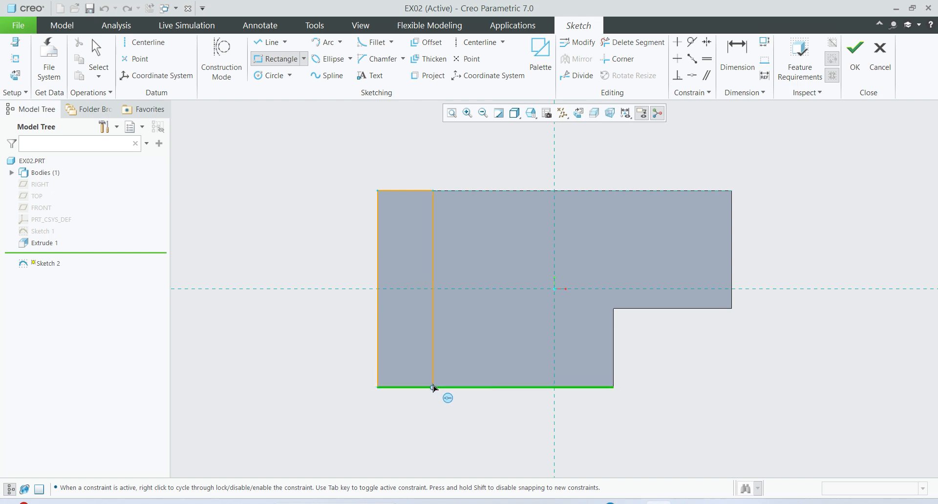
click(434, 387)
middle_click(455, 391)
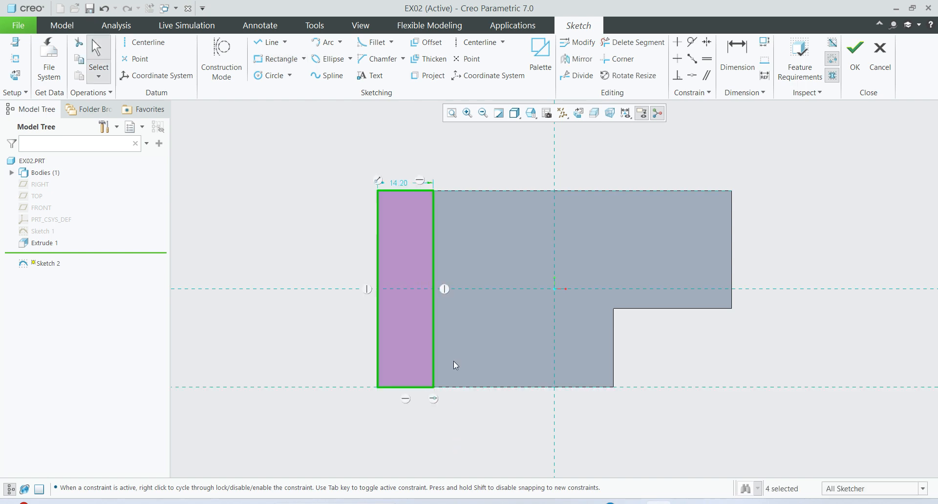
Set the rectangle's width to 20 mm and finish the sketch
double_click(405, 187)
text(20)
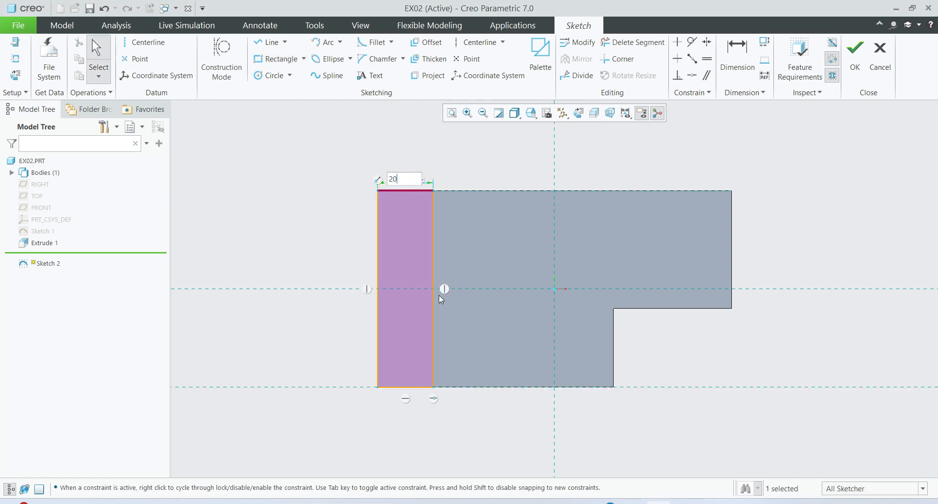
key(Return)
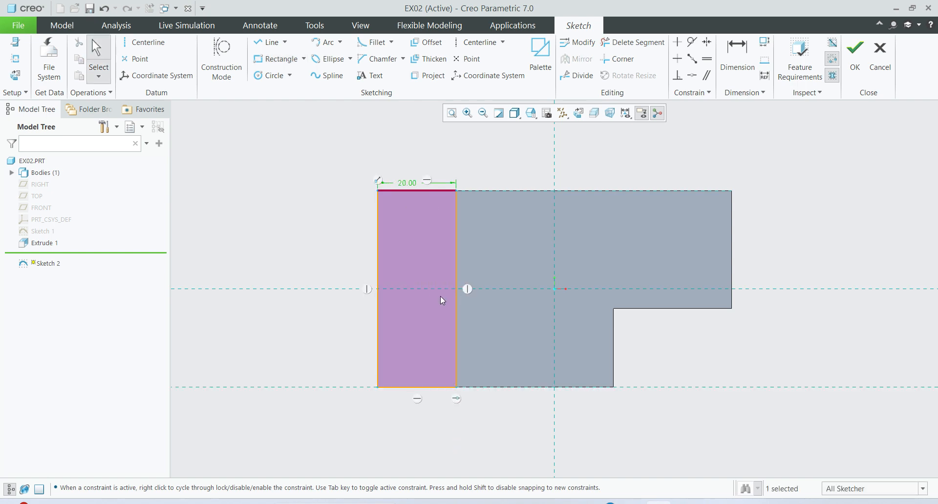
click(855, 58)
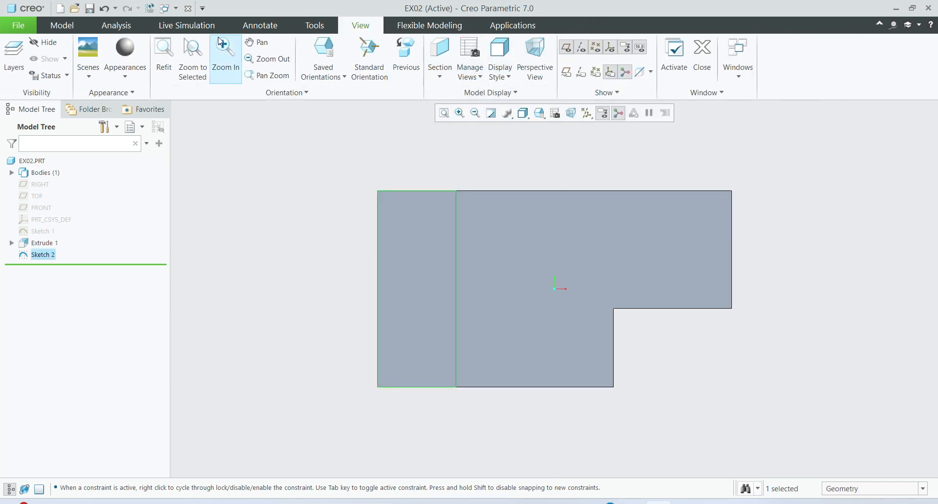
Extrude the 20 mm wide strip outward from the base as a solid 30 mm deep
click(71, 25)
click(415, 58)
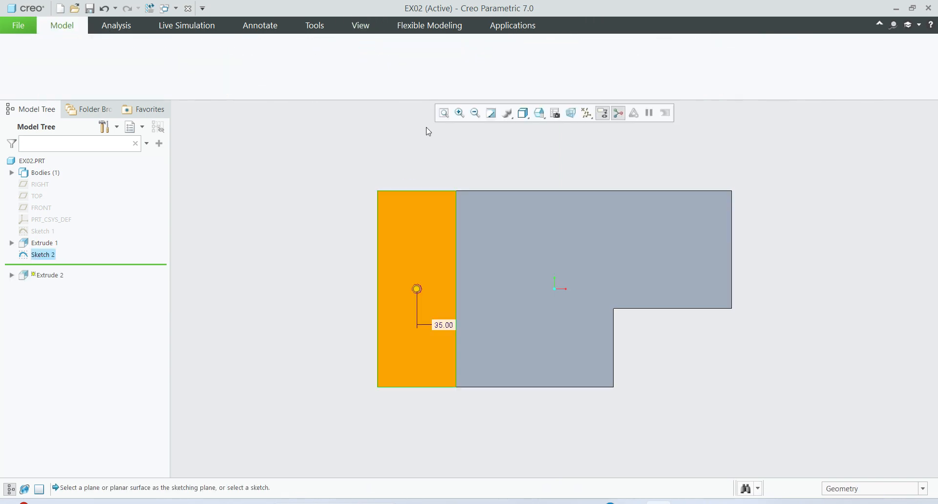
middle_drag(702, 373, 666, 402)
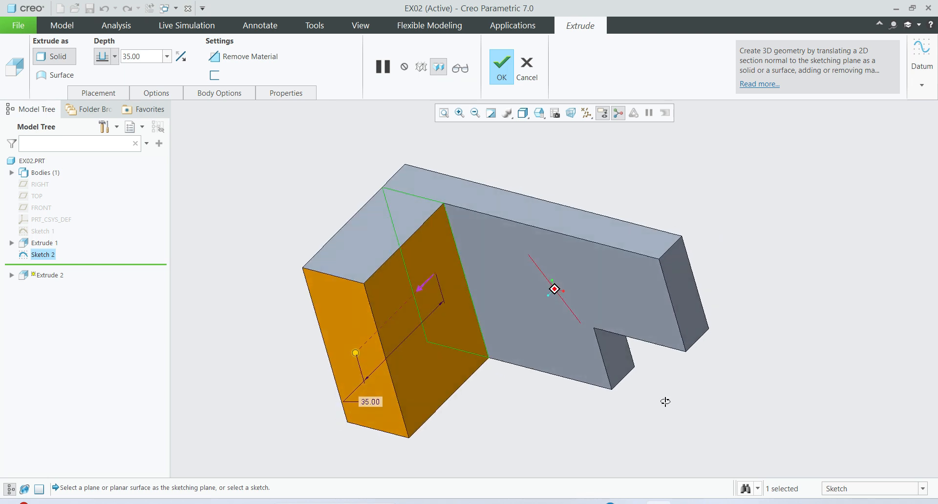
double_click(141, 56)
text(3)
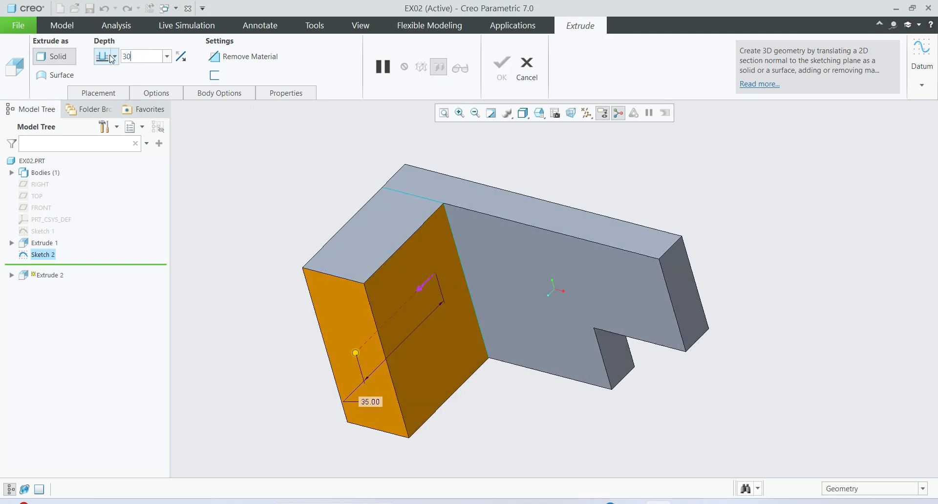
text(0)
key(Return)
click(499, 71)
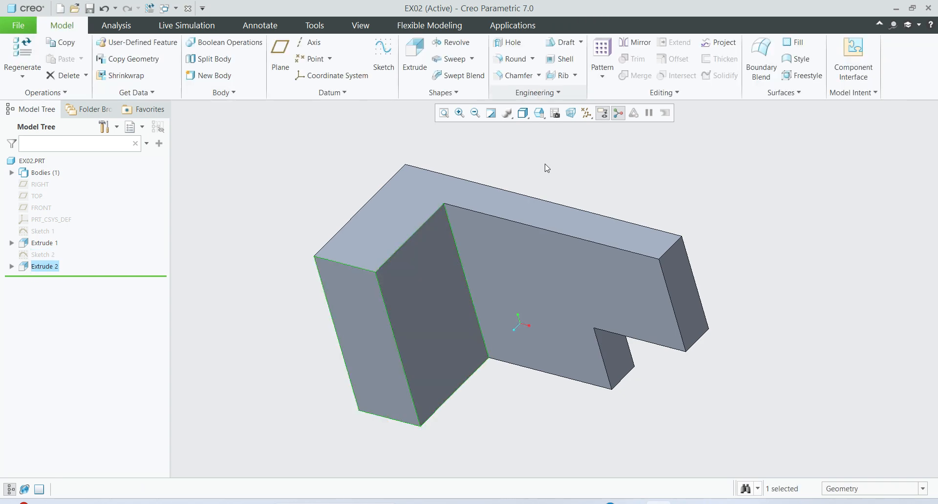
mouse_move(724, 244)
middle_down()
mouse_move(731, 241)
mouse_move(717, 235)
mouse_move(723, 253)
middle_up()
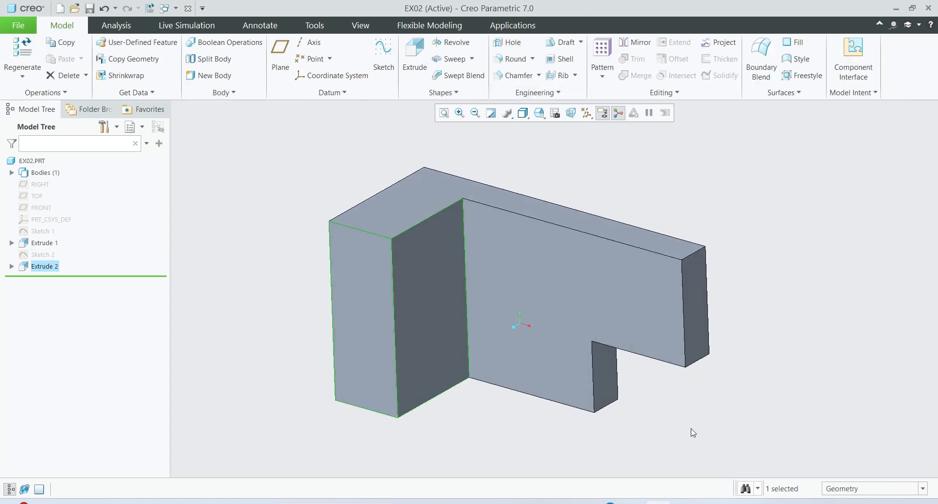
Check the Ex 02 drawing, then start a new sketch on the base's exposed notched face and view it square-on
click(630, 502)
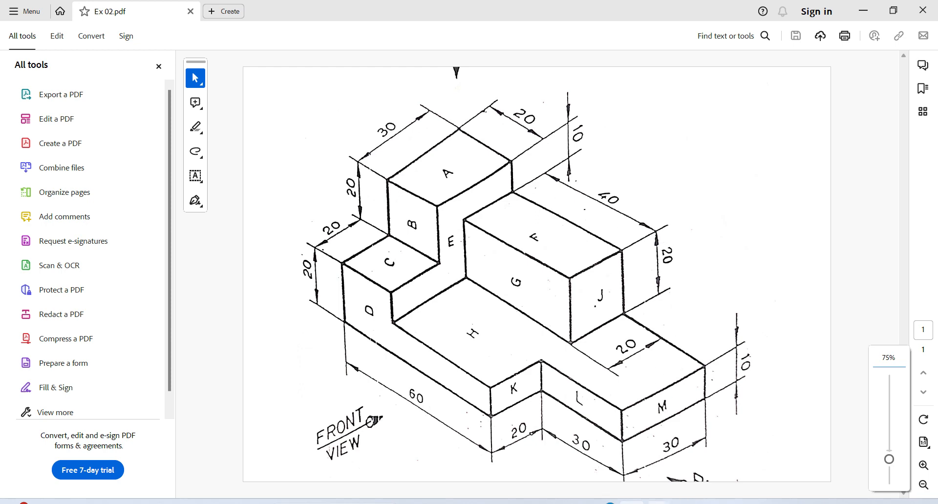
click(658, 503)
click(557, 315)
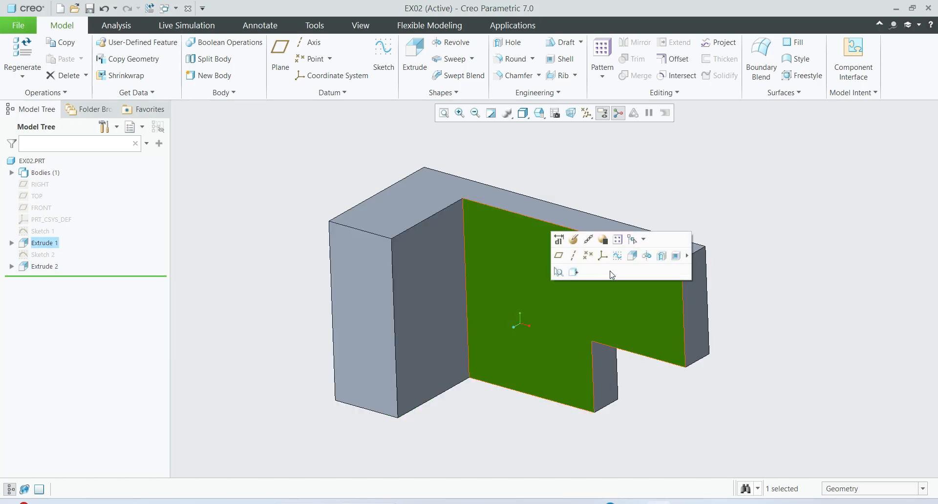
click(614, 256)
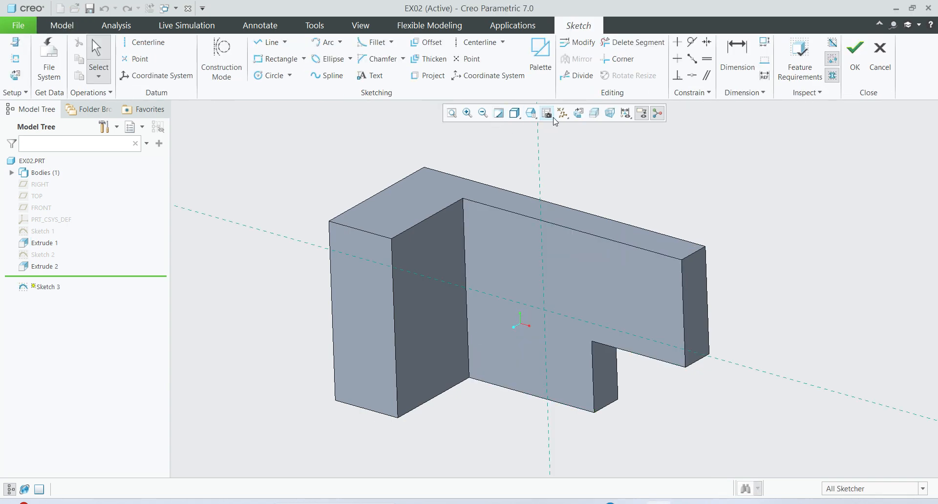
click(578, 112)
Draw a corner rectangle about 54 mm by 13 mm from the raised block's upper corner along the base's upper edge
key(r)
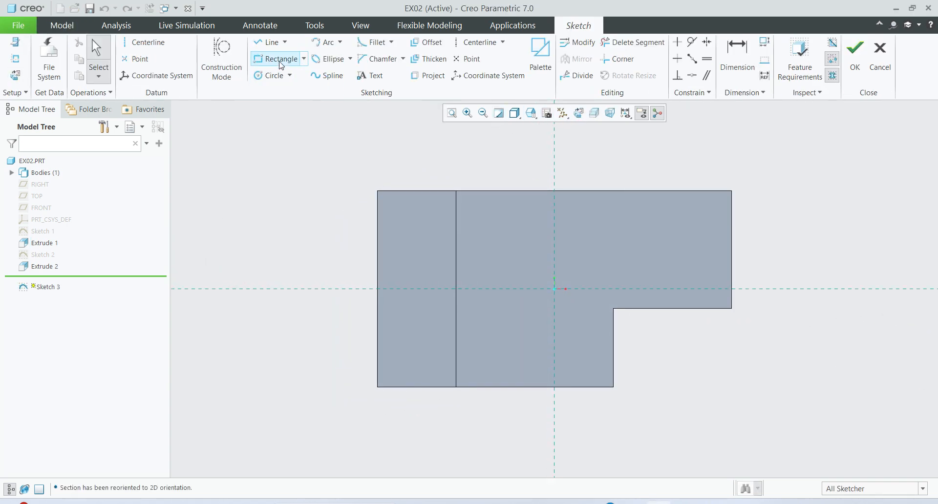
click(457, 191)
click(670, 240)
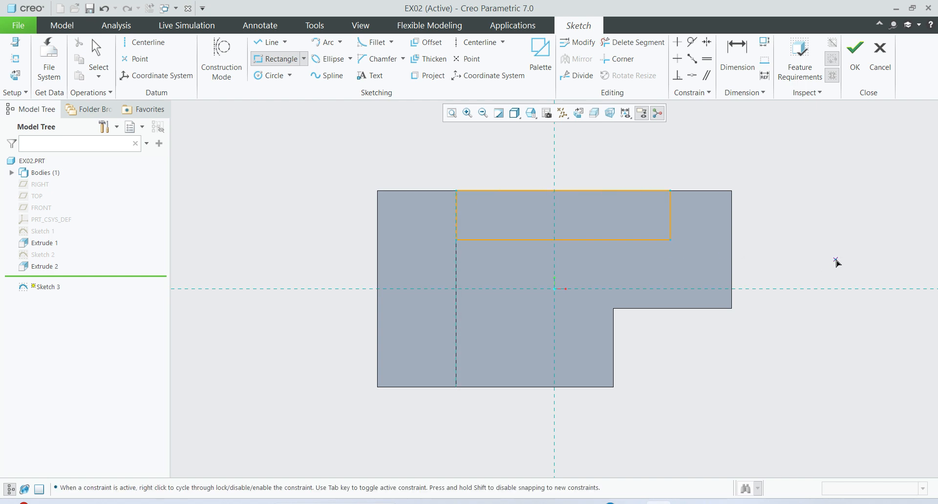
middle_click(837, 263)
Set the rectangle's length to 40 mm and its width to 20 mm, and finish the sketch
double_click(538, 177)
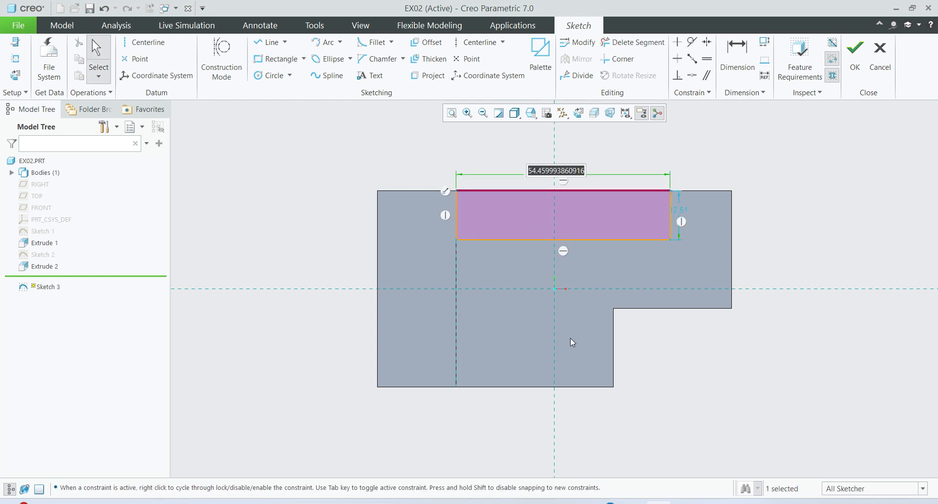
text(40)
key(Return)
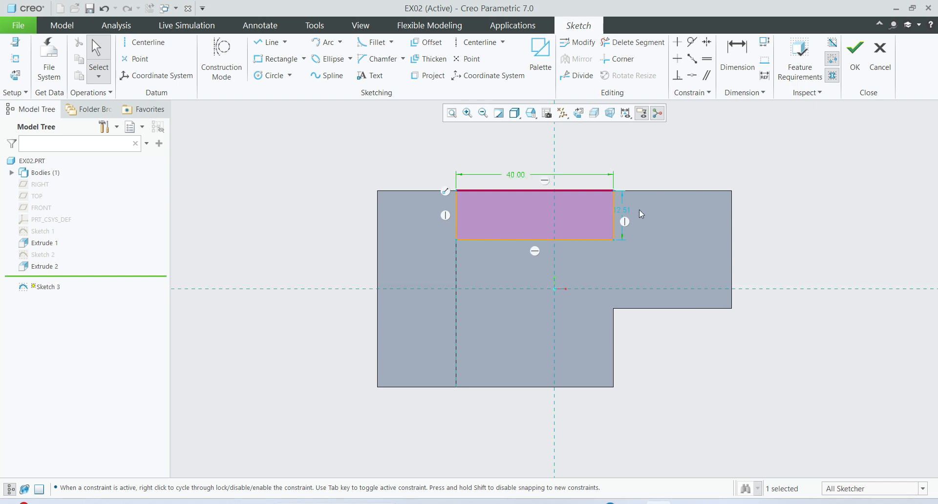
click(626, 218)
double_click(622, 210)
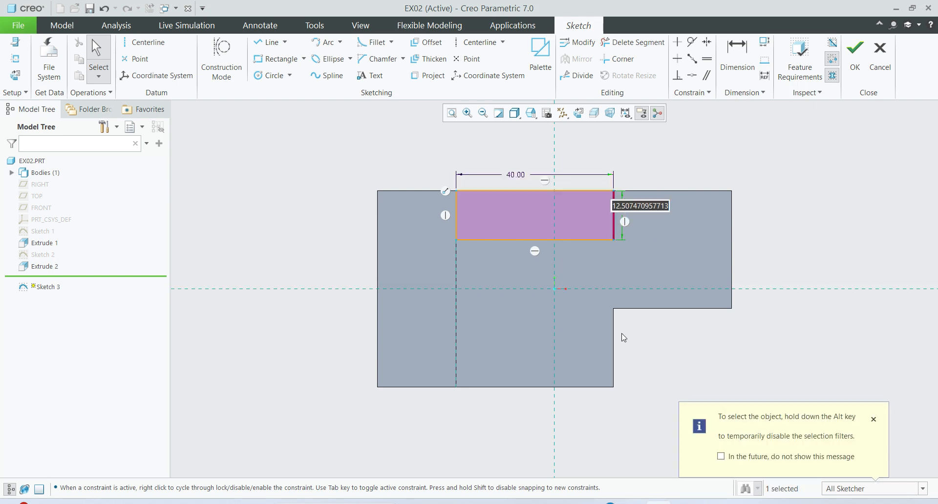
text(20)
key(Return)
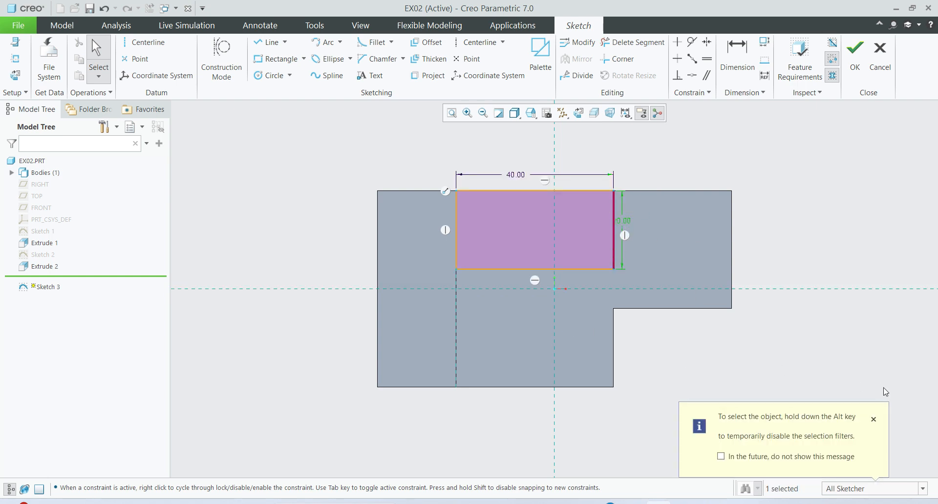
click(873, 419)
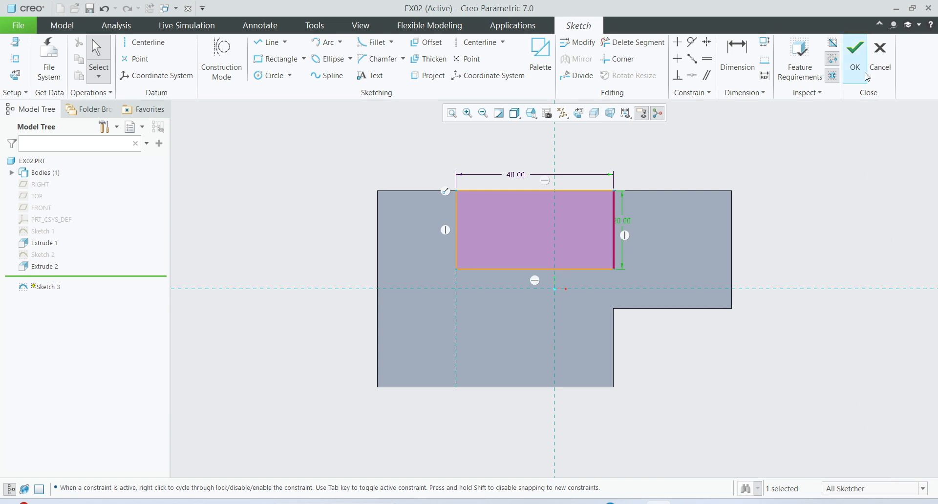
click(855, 56)
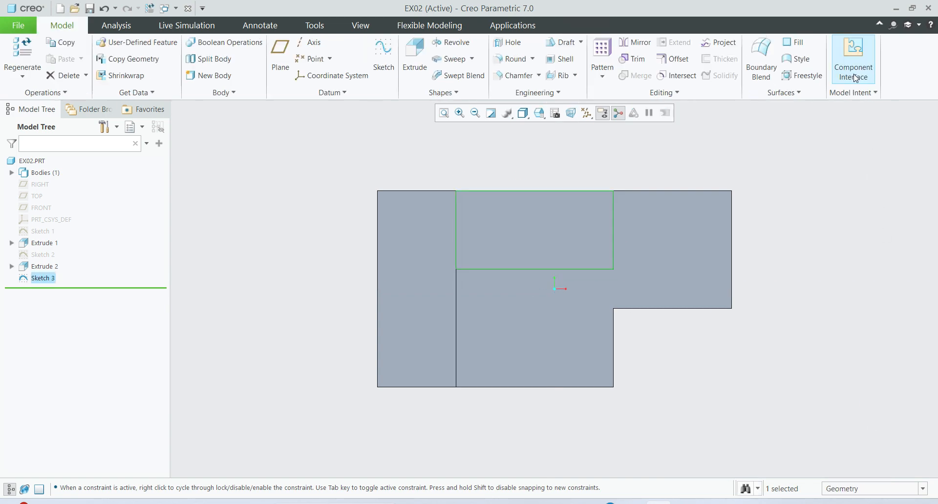
Extrude the 40 by 20 mm rectangle outward from the base as a solid 20 mm deep
click(414, 54)
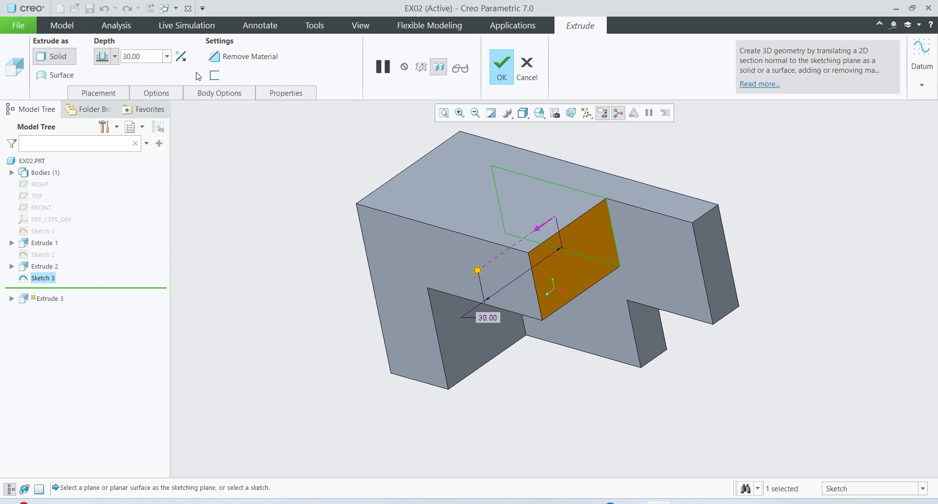
click(131, 57)
text(20)
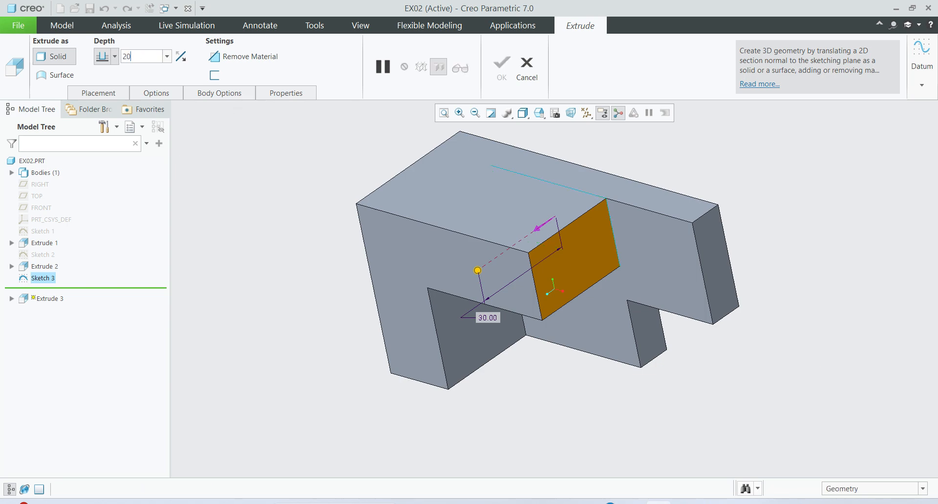
key(Return)
click(499, 65)
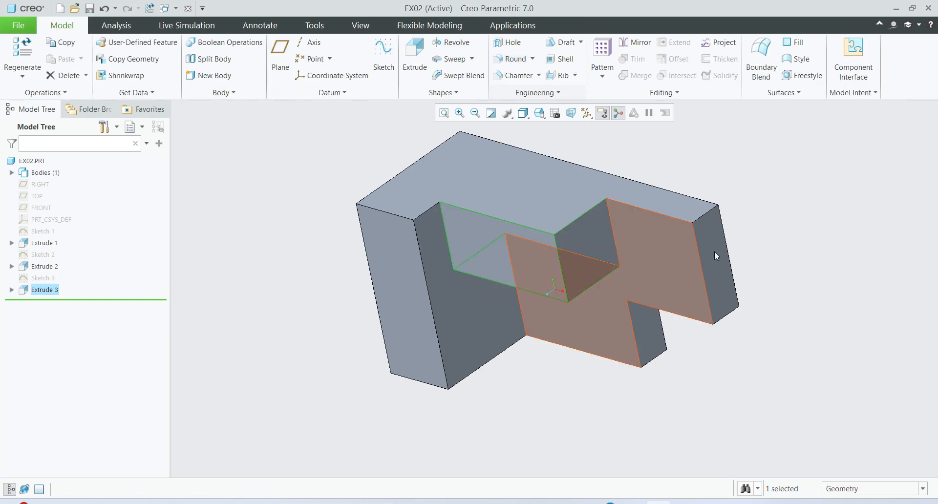
middle_drag(714, 251, 782, 320)
click(789, 282)
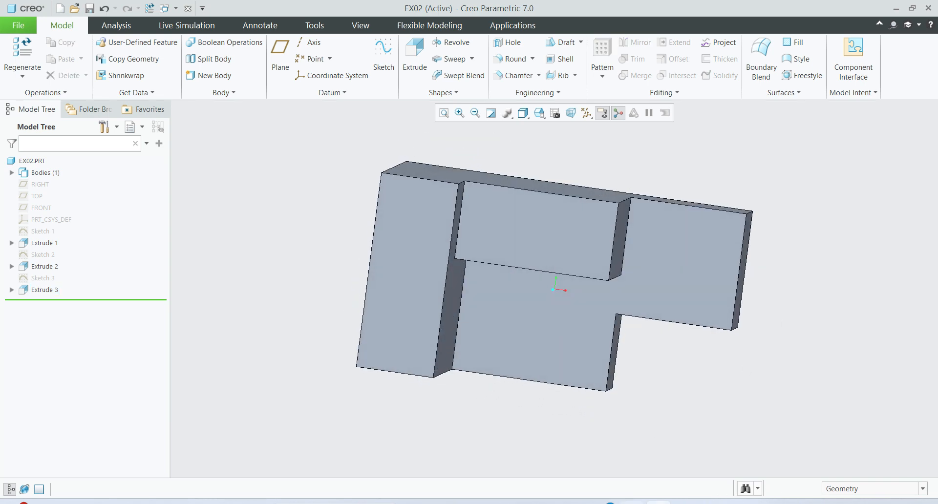
Check the Ex 02 drawing, then start a new sketch on the tall raised strip's inner side face and view it square-on
click(631, 503)
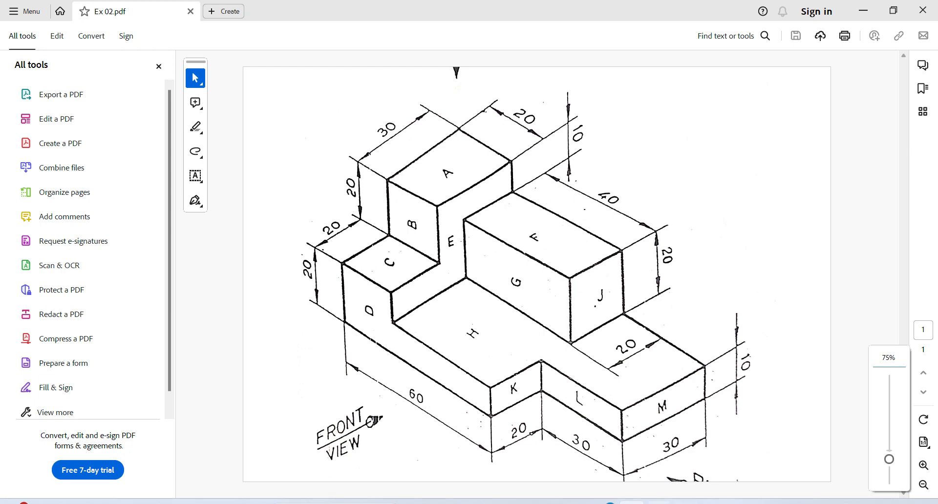
click(658, 503)
middle_drag(553, 362, 477, 275)
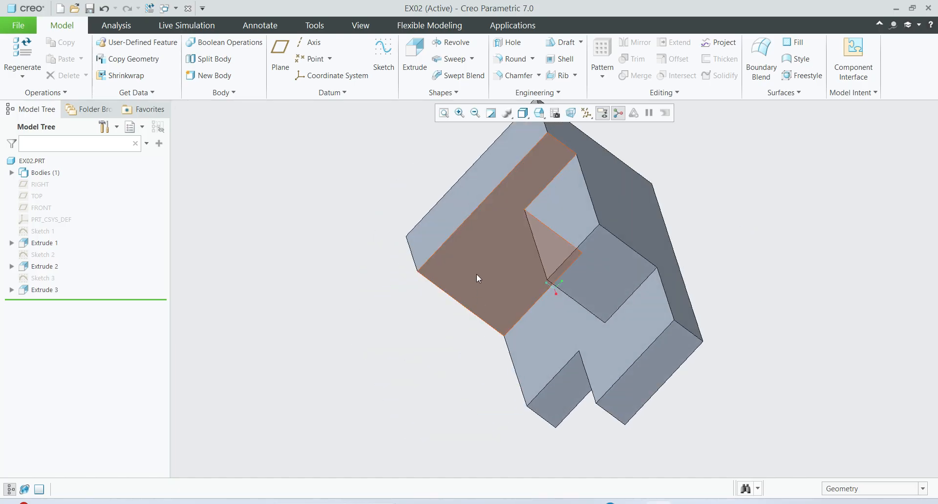
click(477, 266)
click(541, 216)
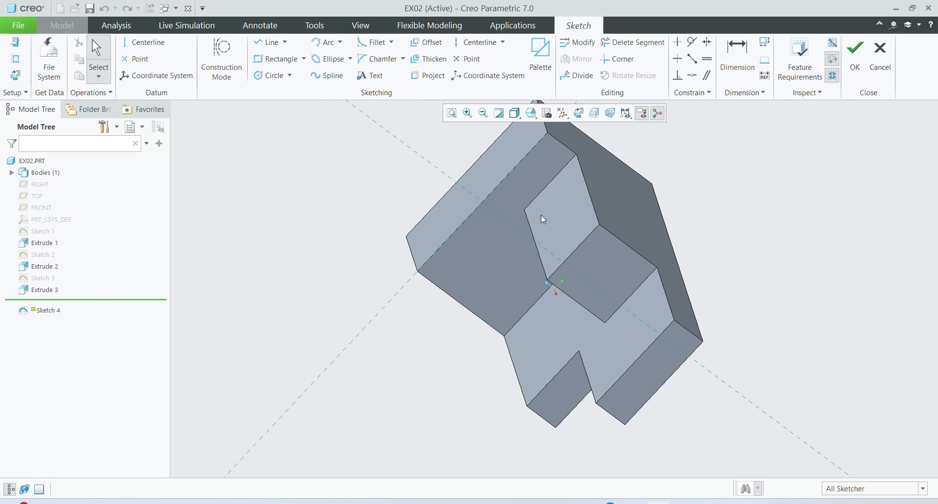
click(578, 113)
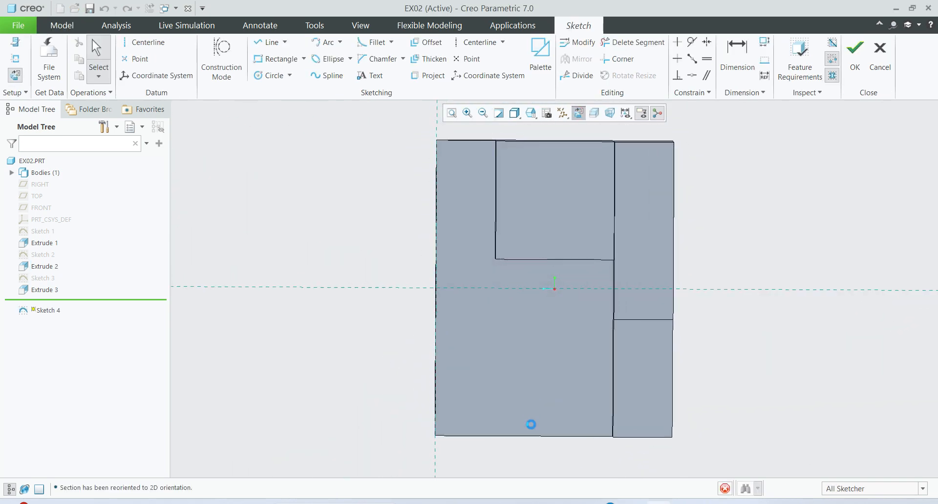
Draw a corner rectangle about 23 mm by 15 mm from the outer corner at the raised strip's free end
click(277, 59)
click(437, 439)
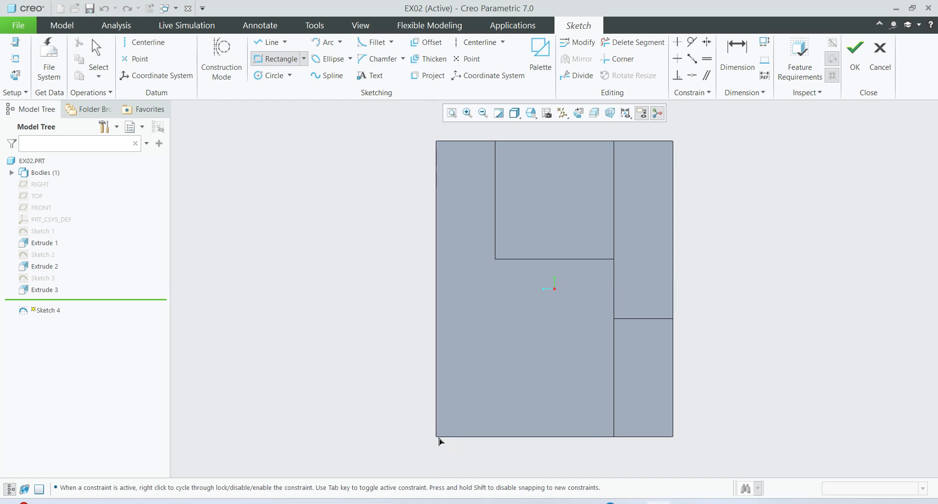
click(571, 347)
middle_click(366, 377)
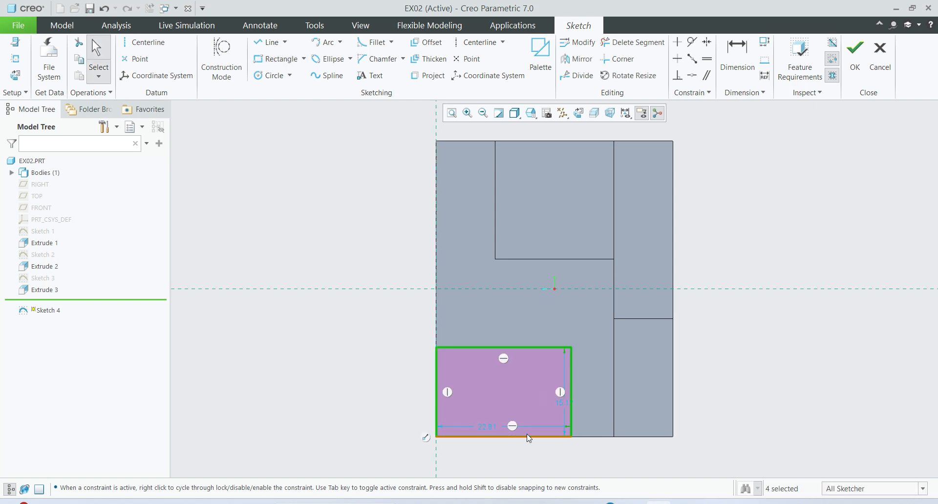
Set both sides of the corner rectangle to 20 mm and finish the sketch
click(486, 431)
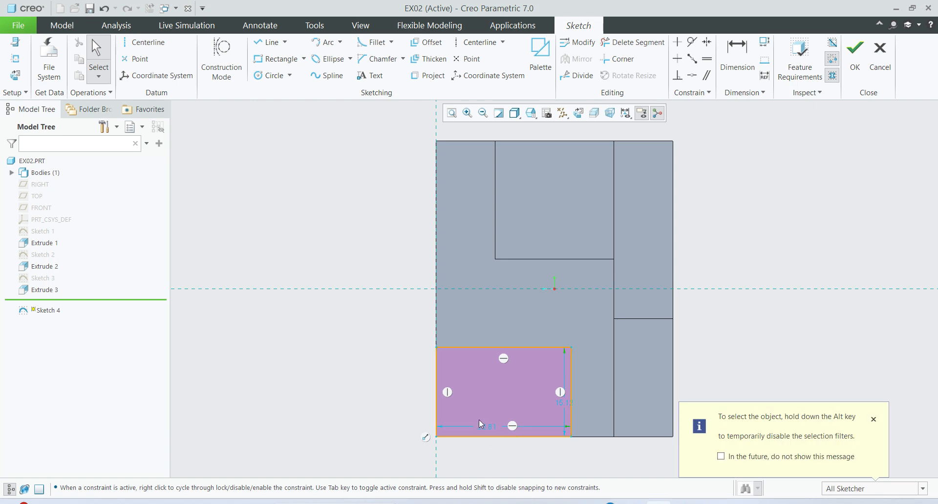
double_click(487, 427)
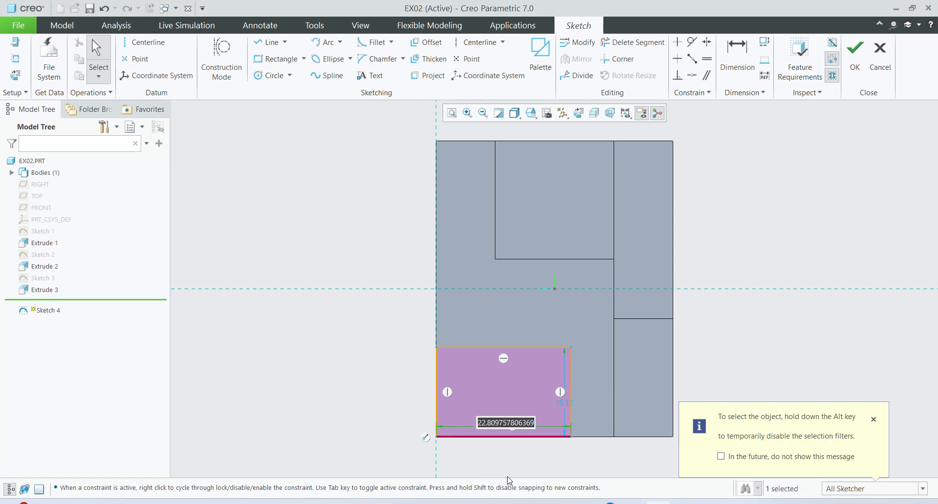
text(1)
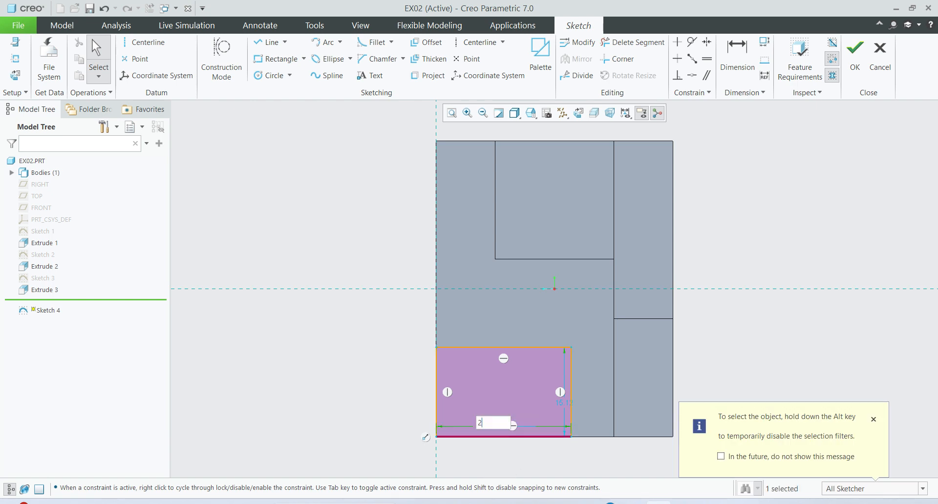
text(0)
key(Return)
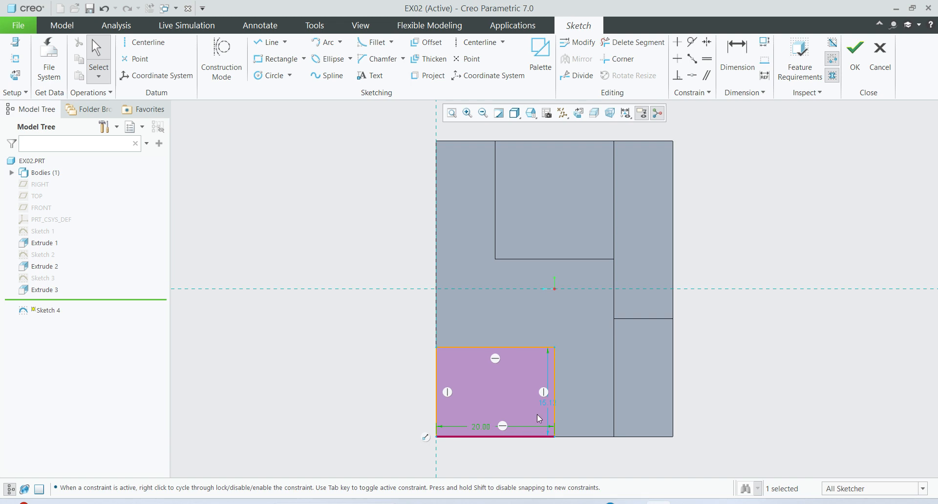
double_click(553, 407)
text(20)
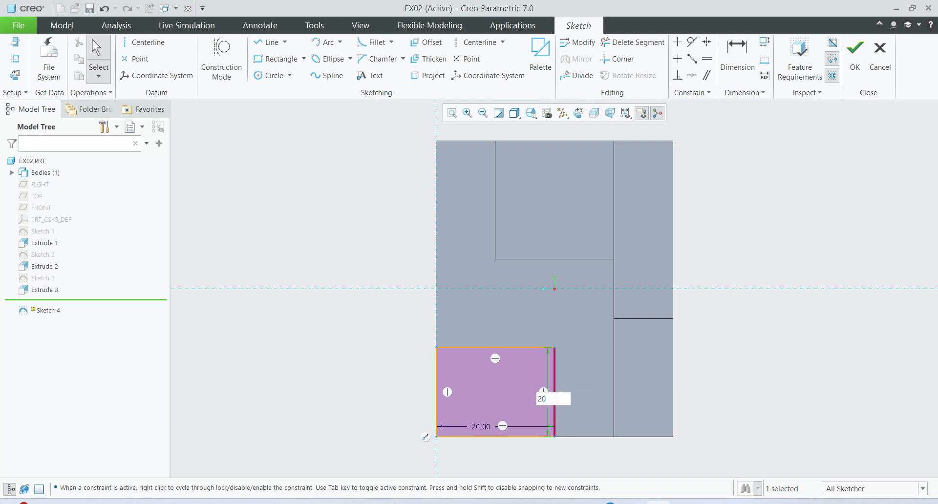
key(Return)
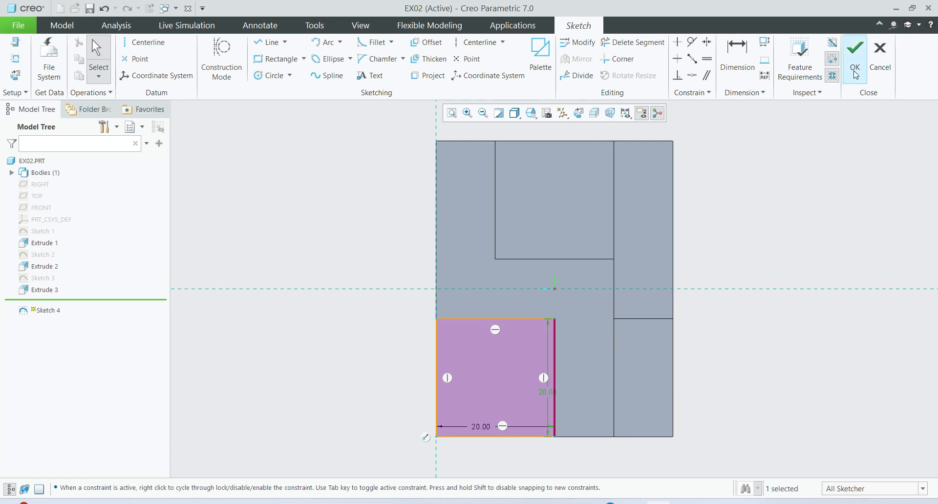
click(855, 54)
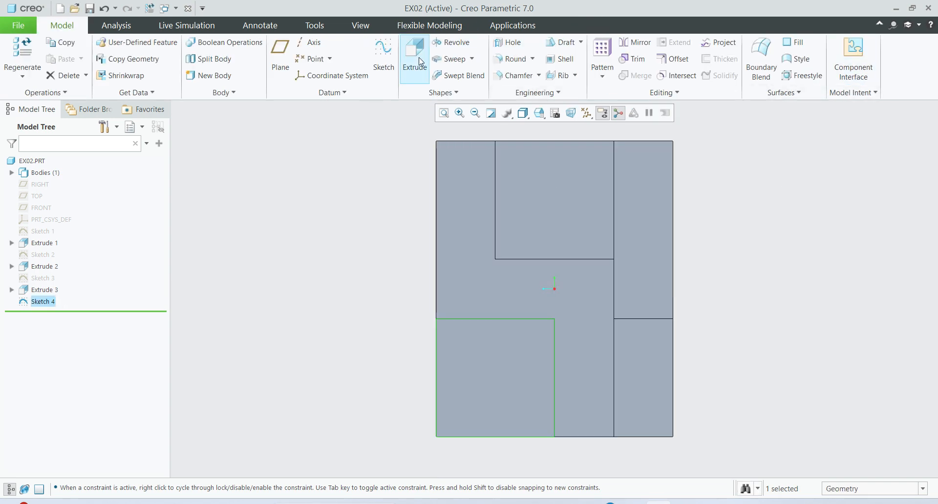
Extrude the 20 mm square as a material-removing cut through the raised strip's full width, leaving a stepped end
click(415, 56)
click(239, 57)
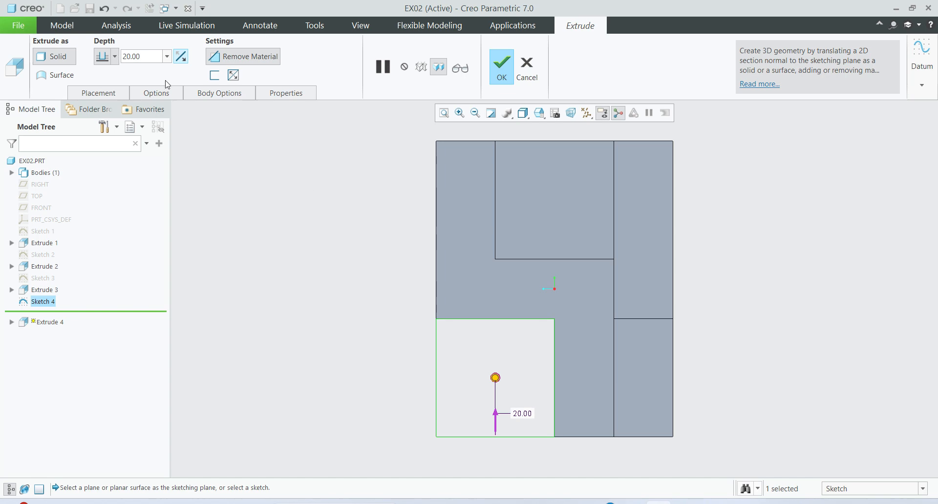
click(166, 56)
click(114, 56)
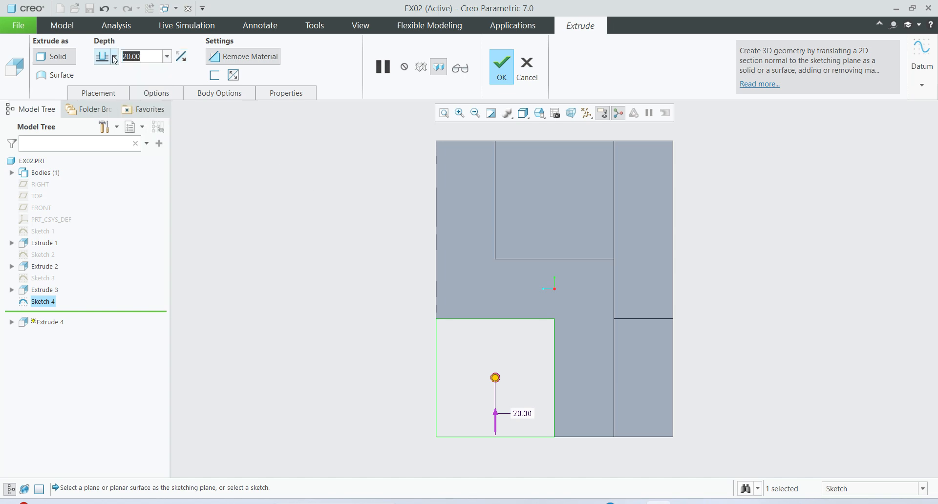
click(115, 56)
click(102, 127)
middle_drag(461, 341, 471, 304)
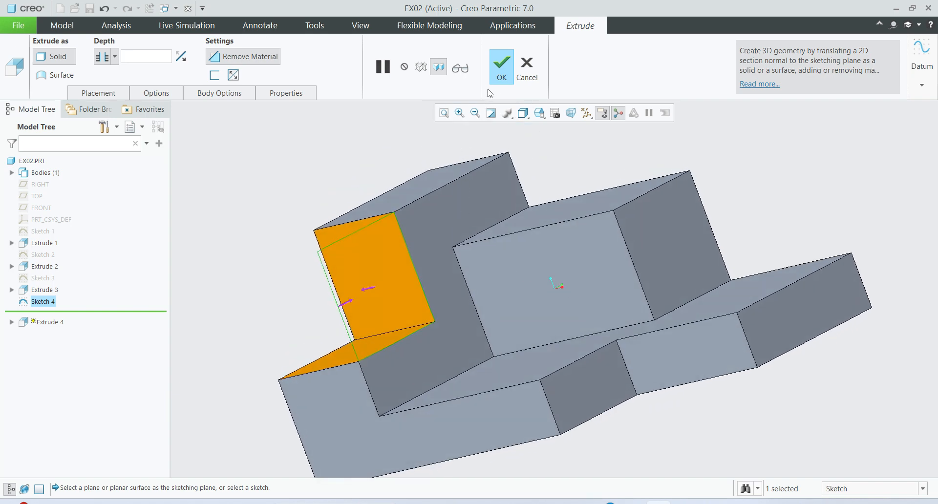
click(502, 69)
middle_drag(519, 244, 590, 364)
scroll(495, 267, up, 2)
middle_drag(494, 272, 541, 230)
click(635, 208)
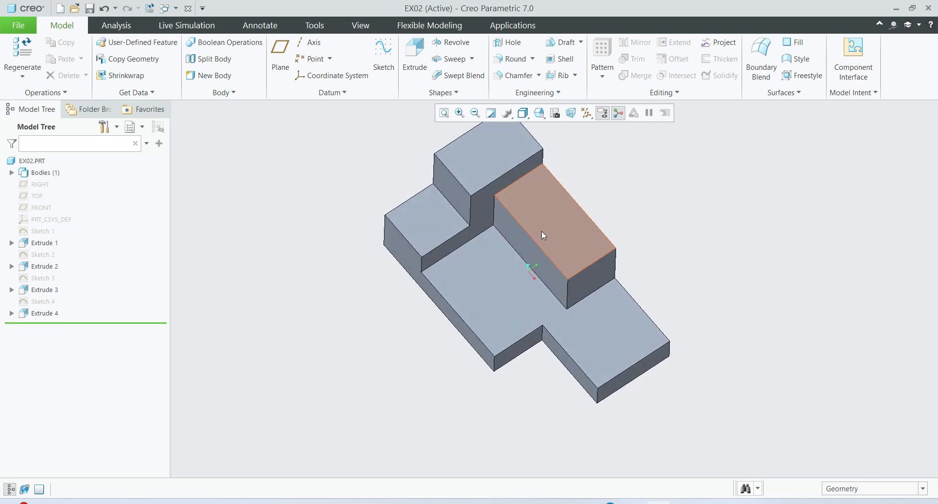
Save the part EX02.PRT, entering D:\SK Cad Solution\CREO as the destination folder
key(ctrl+s)
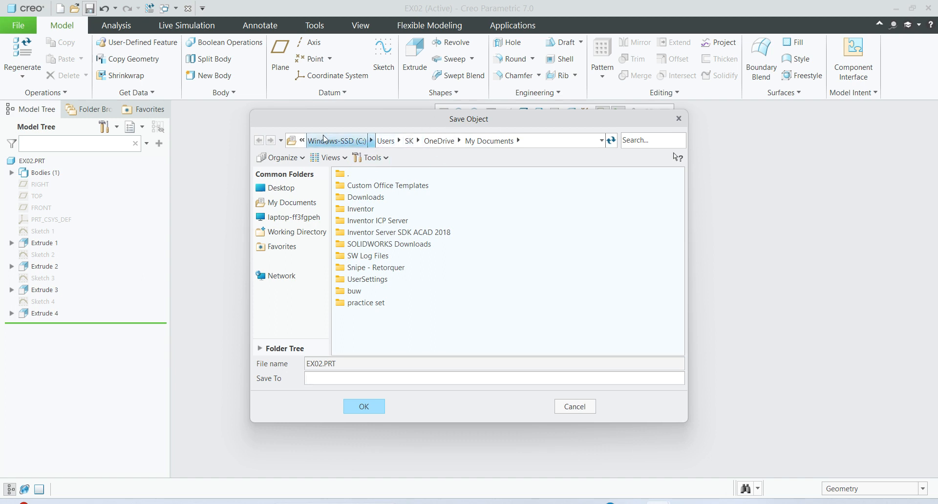
click(302, 141)
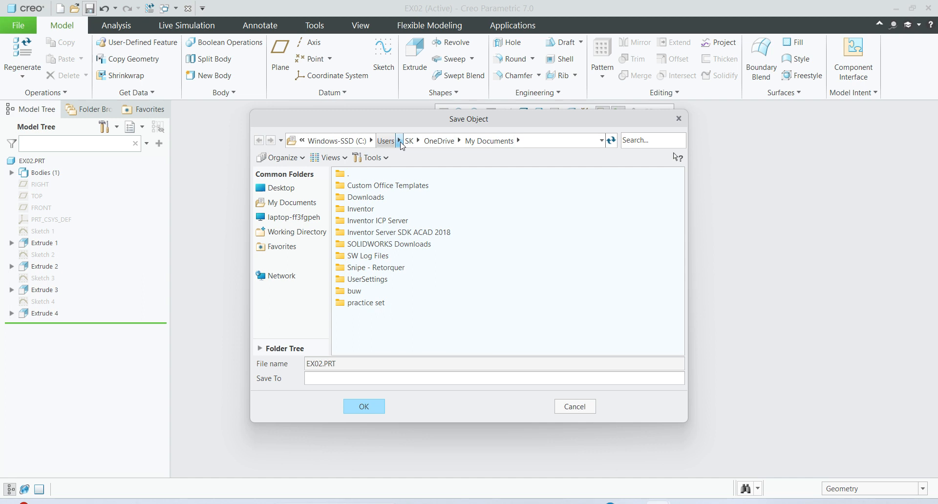
click(302, 141)
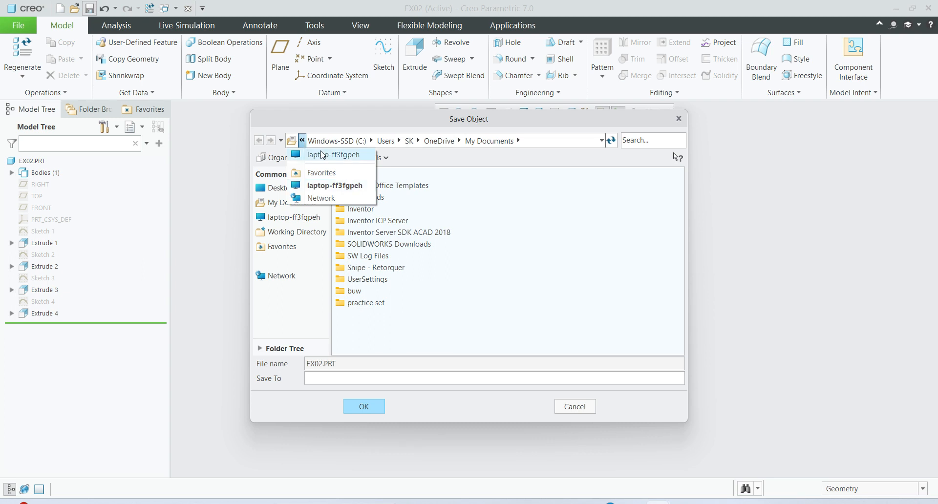
click(544, 263)
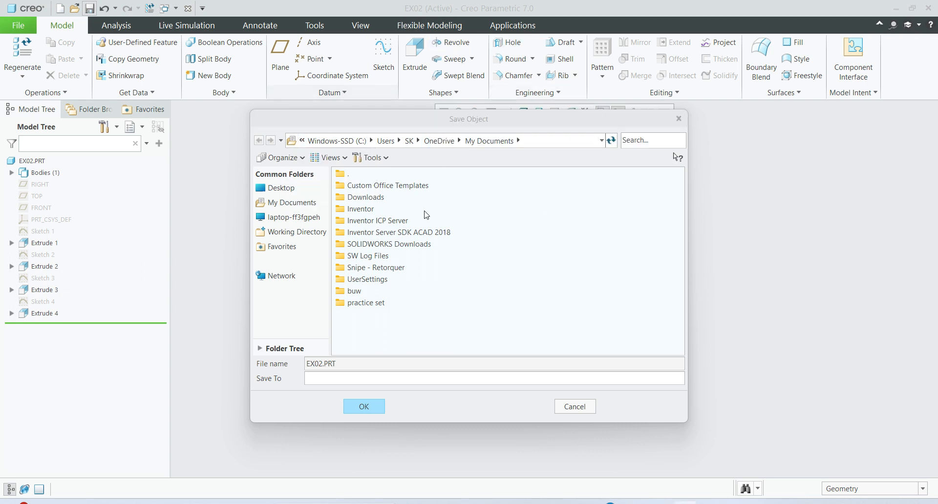
click(543, 141)
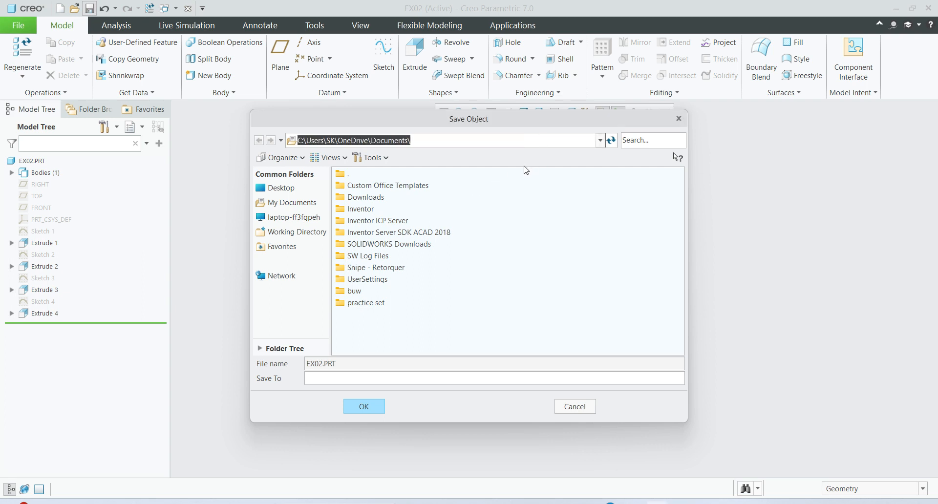
text(D:\SK Cad Solution\CREO)
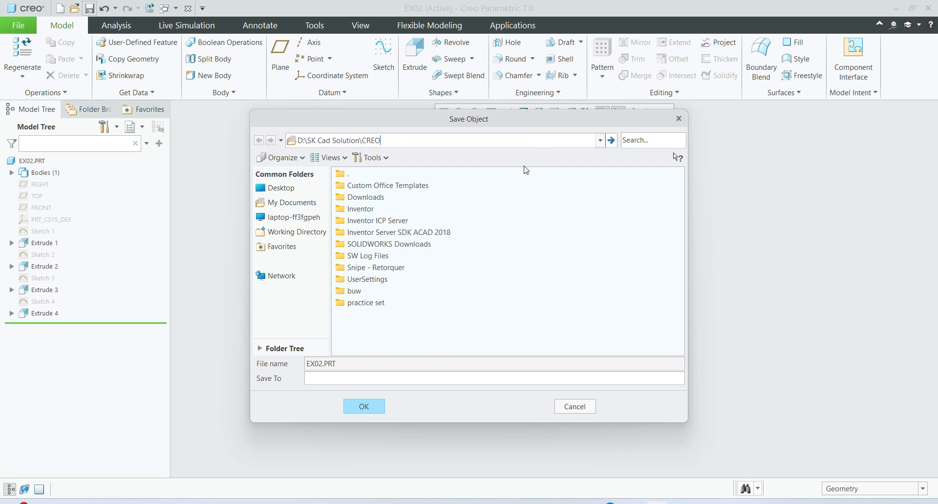
click(366, 409)
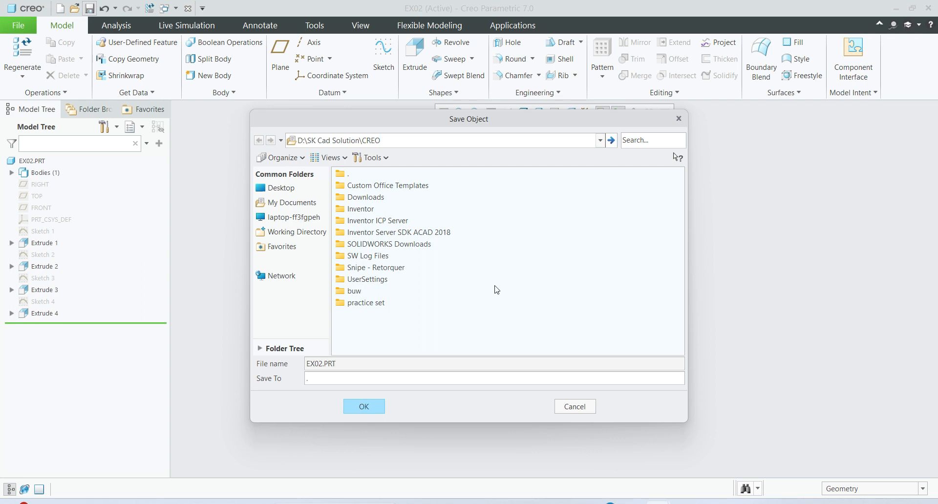
click(370, 409)
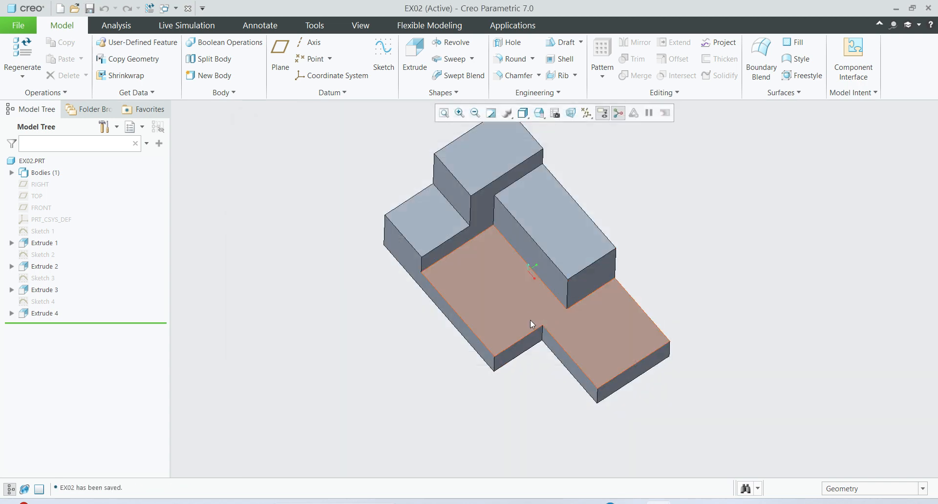
Apply a golden-brown appearance to the whole EX02 part and display it in a pictorial view
shift+middle_drag(528, 322, 617, 336)
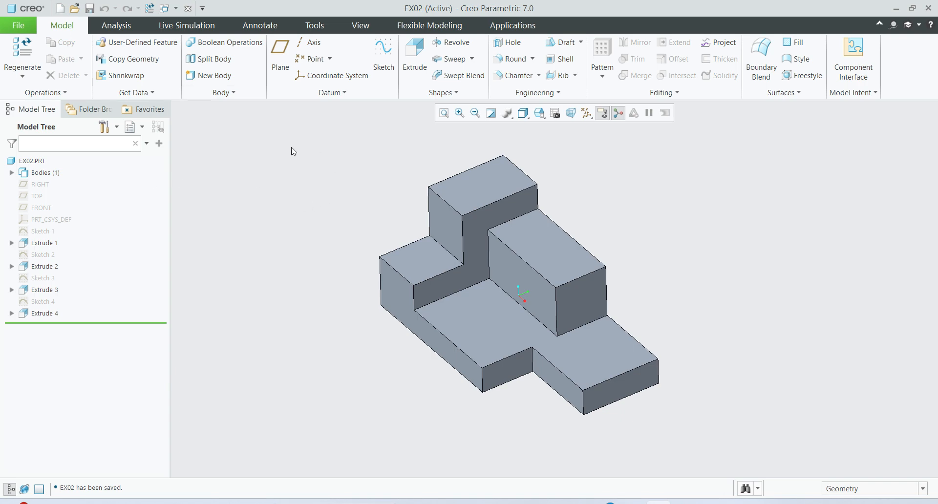
click(361, 25)
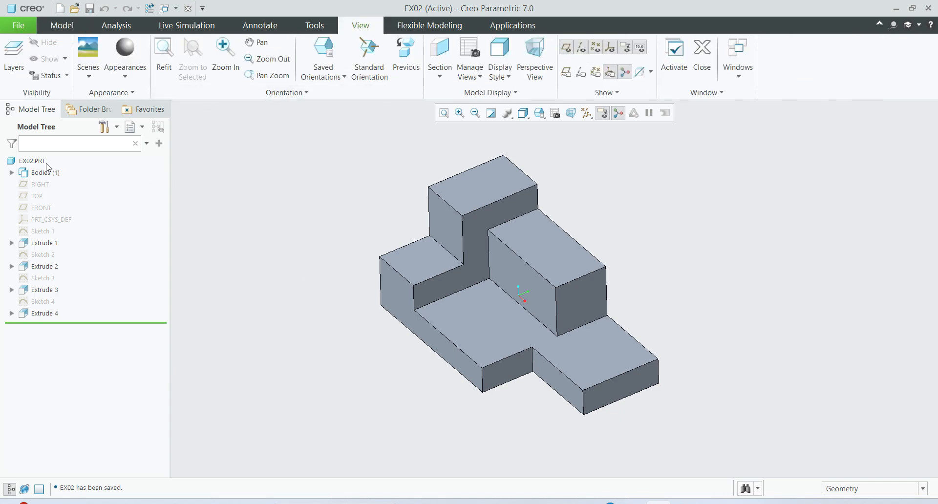
click(33, 163)
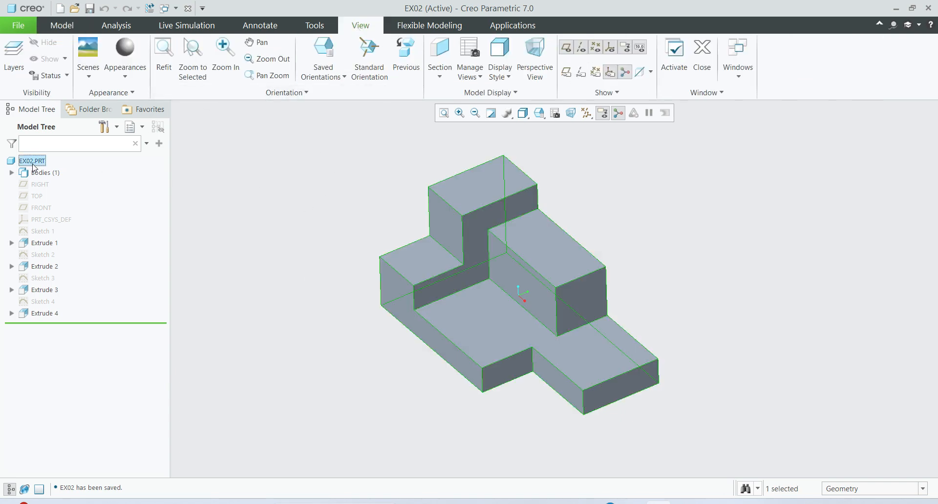
click(126, 77)
click(194, 264)
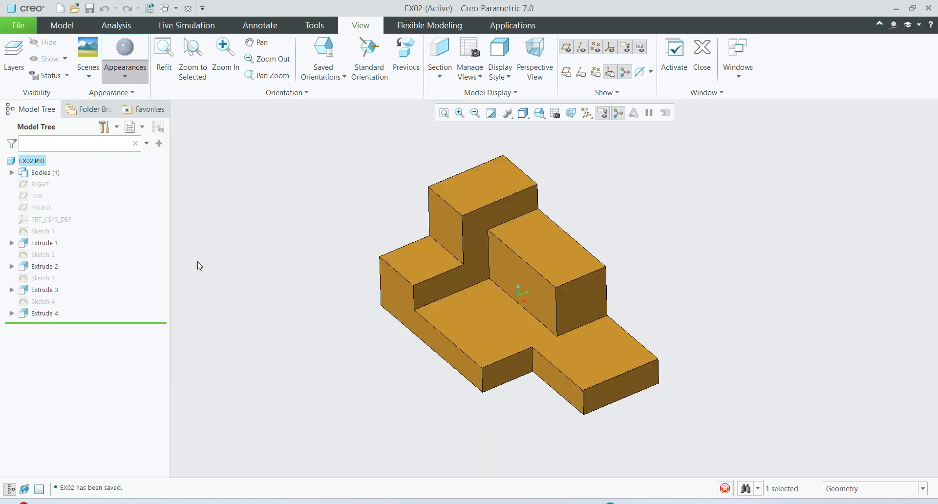
mouse_move(588, 323)
middle_down()
mouse_move(589, 333)
mouse_move(597, 279)
mouse_move(533, 272)
mouse_move(547, 293)
mouse_move(546, 274)
middle_up()
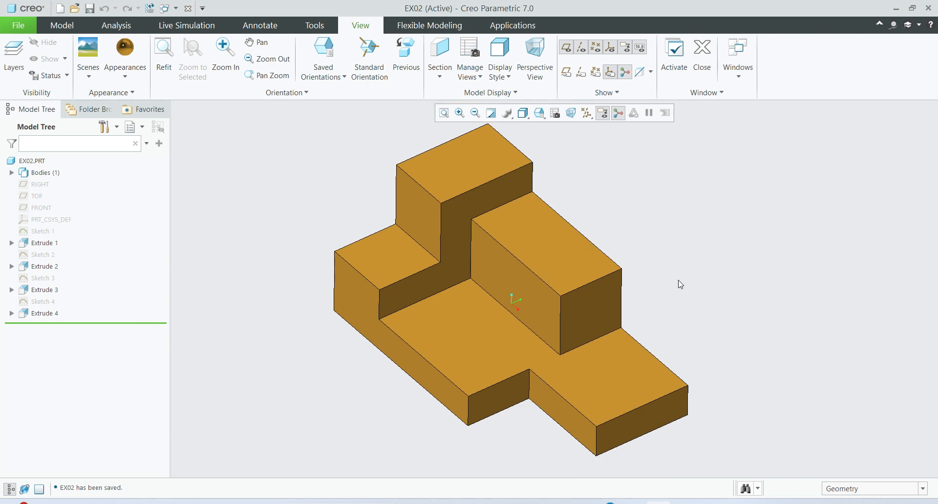